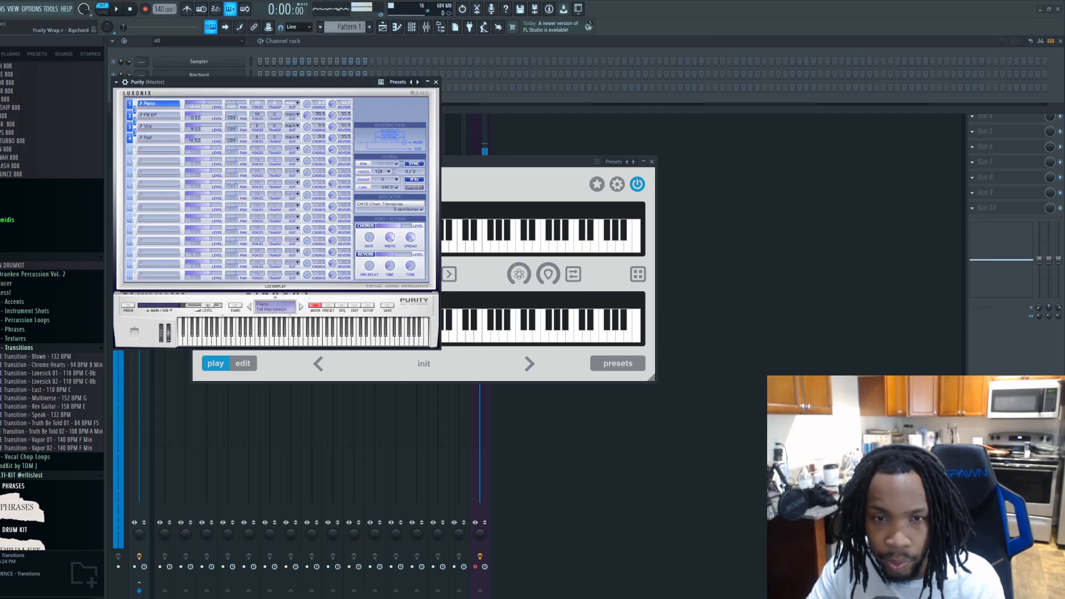
Step: Set the MIDI output port to 0 in Ripchord's plugin wrapper settings and return to its interface
{"action": "left_click", "coordinate": [199, 74]}
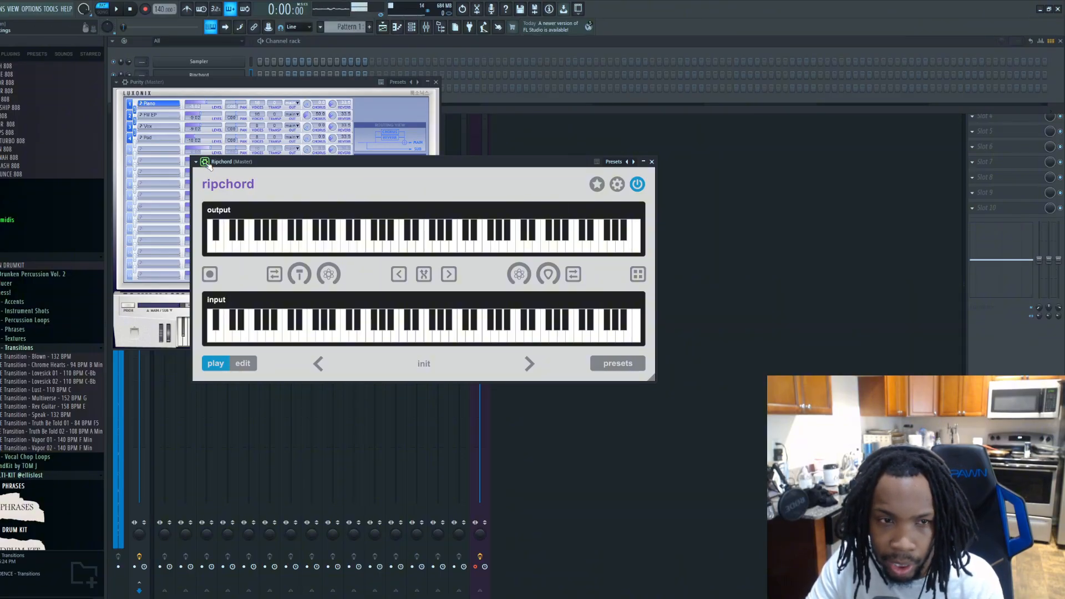
{"action": "left_click", "coordinate": [206, 164]}
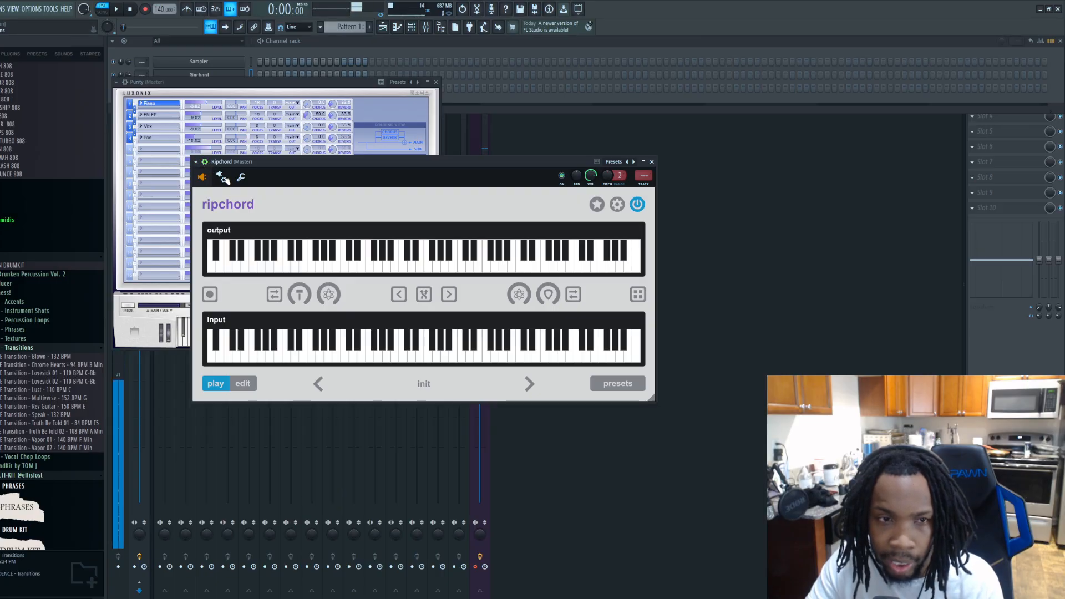
{"action": "left_click", "coordinate": [223, 177]}
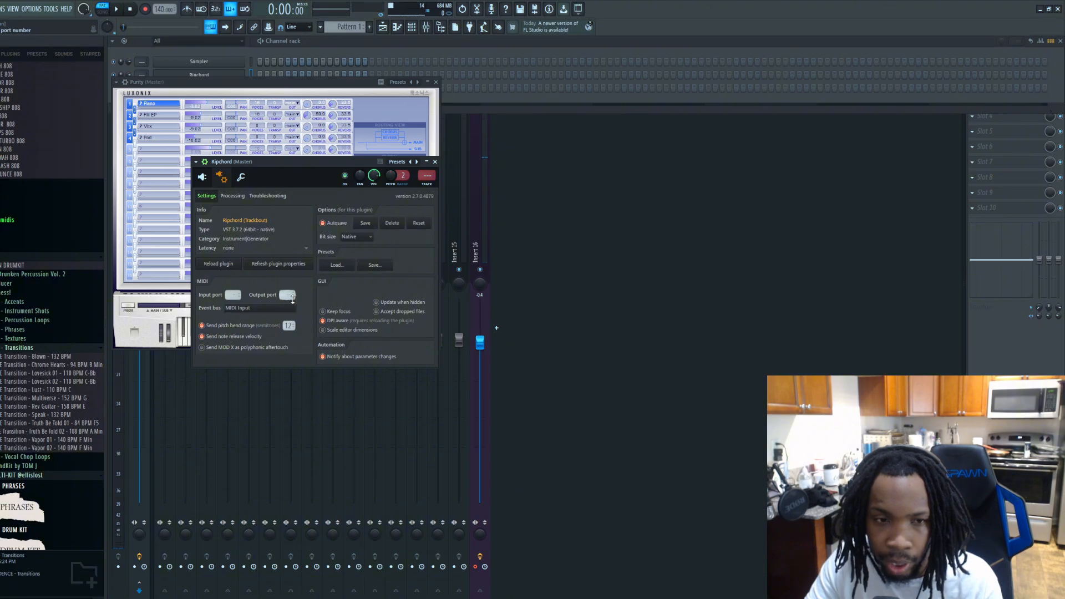
{"action": "scroll", "coordinate": [292, 300], "scroll_direction": "up", "scroll_amount": 1}
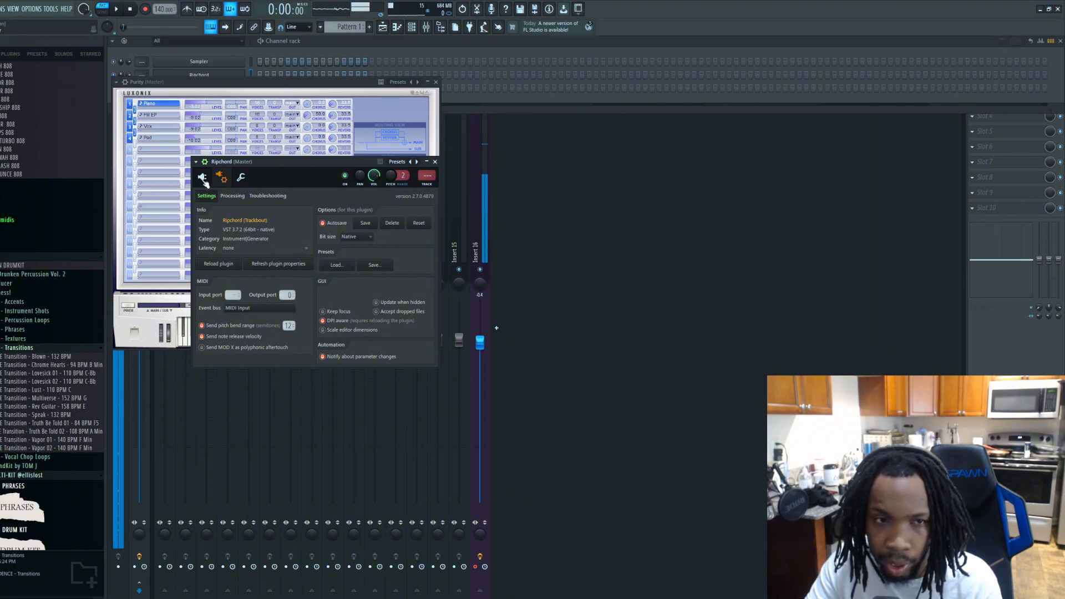
{"action": "left_click", "coordinate": [202, 179]}
Step: Set Purity's MIDI input port to 0 in its wrapper settings and return to its interface
{"action": "left_click", "coordinate": [322, 44]}
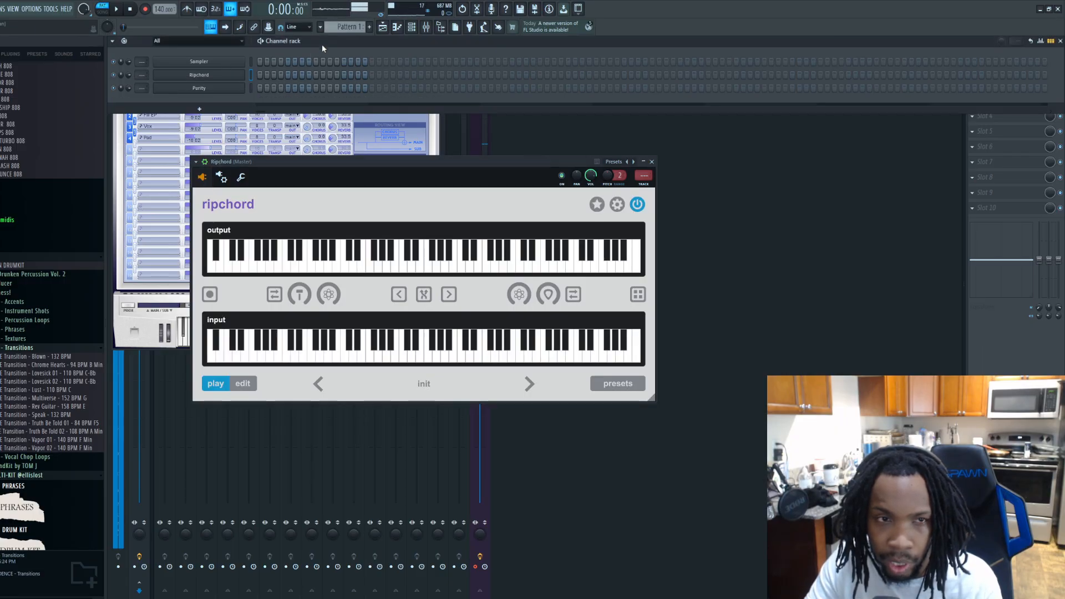
{"action": "left_click", "coordinate": [215, 87]}
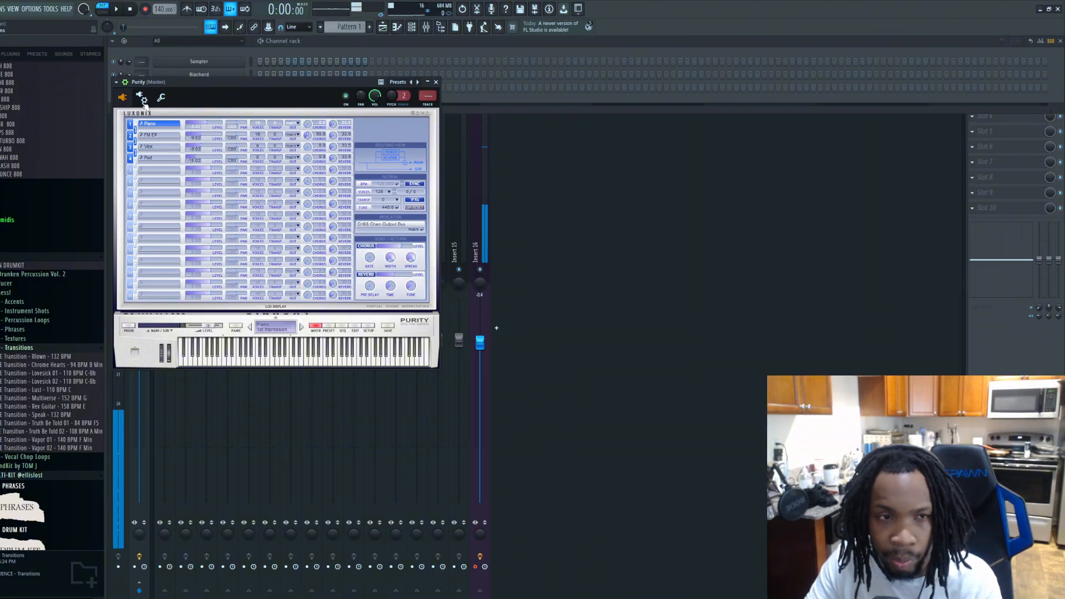
{"action": "left_click", "coordinate": [142, 98]}
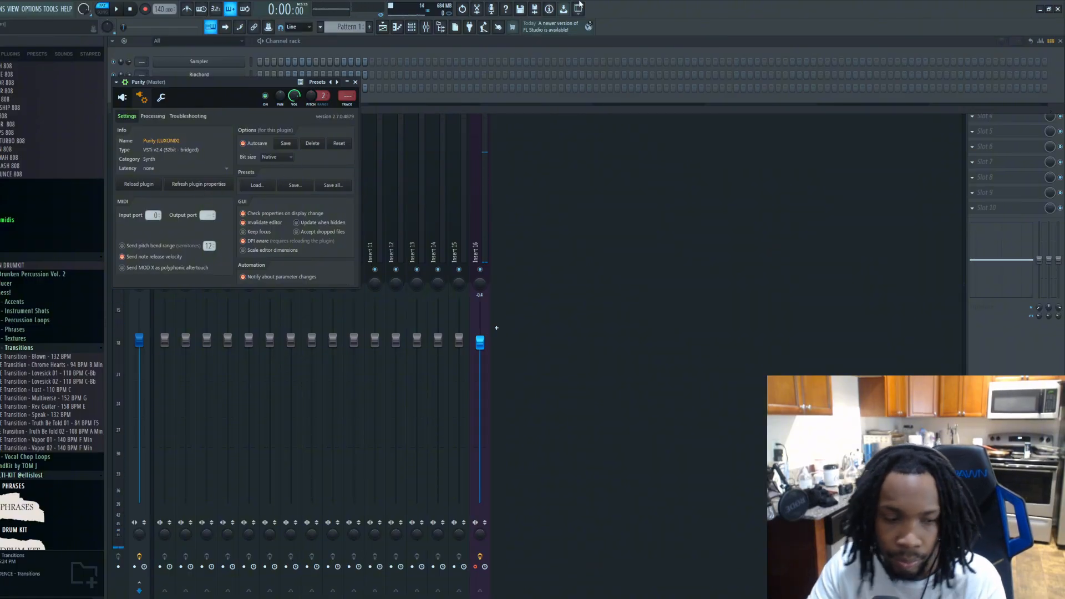
{"action": "left_click", "coordinate": [122, 97]}
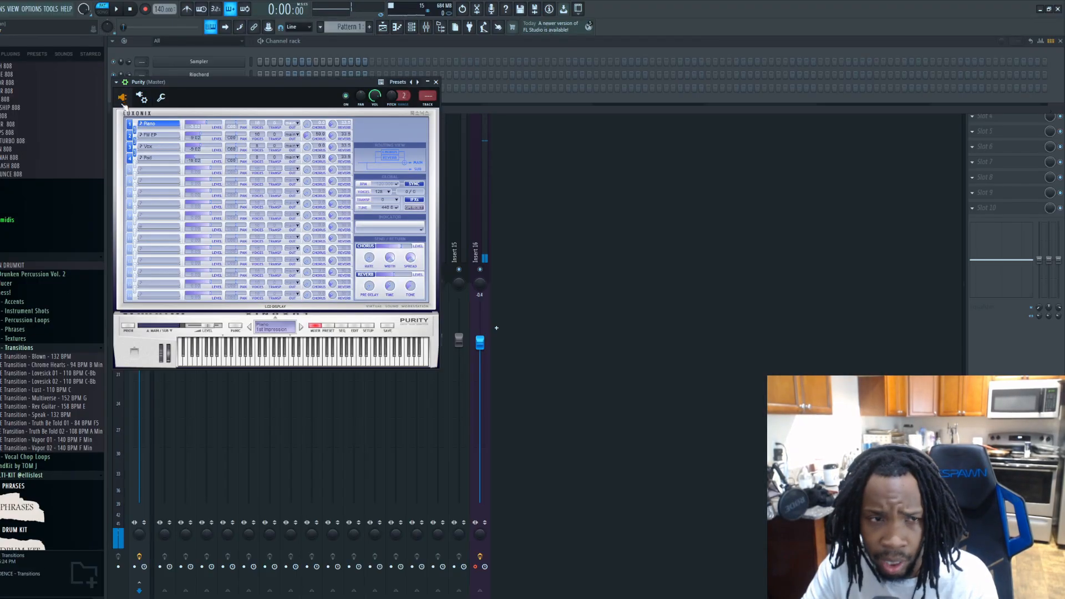
Step: Load the Mellow EP preset from Purity's Piano category
{"action": "left_click", "coordinate": [329, 330]}
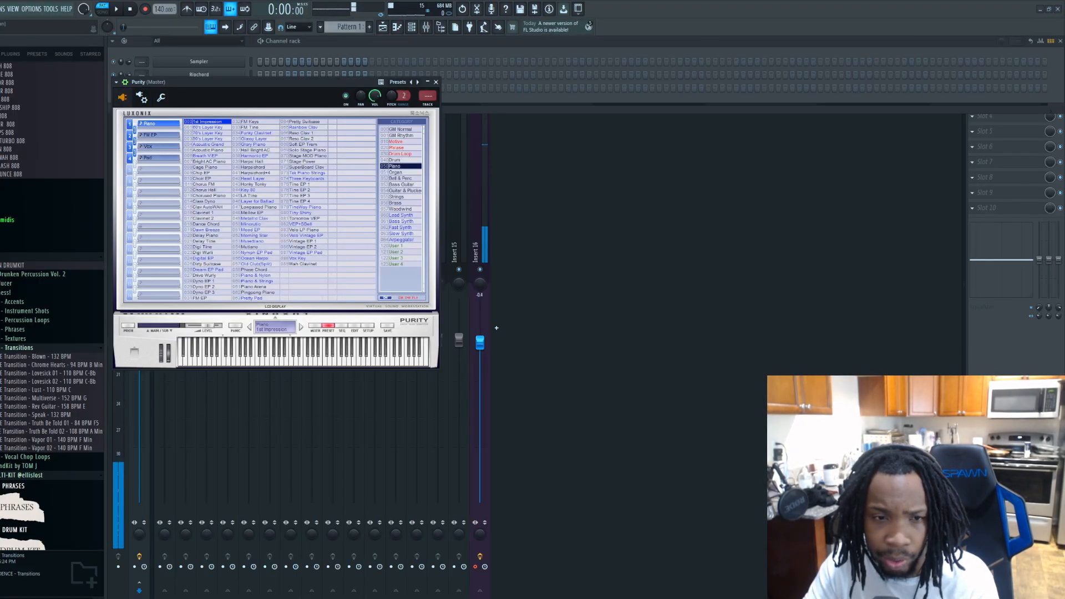
{"action": "left_click", "coordinate": [255, 212]}
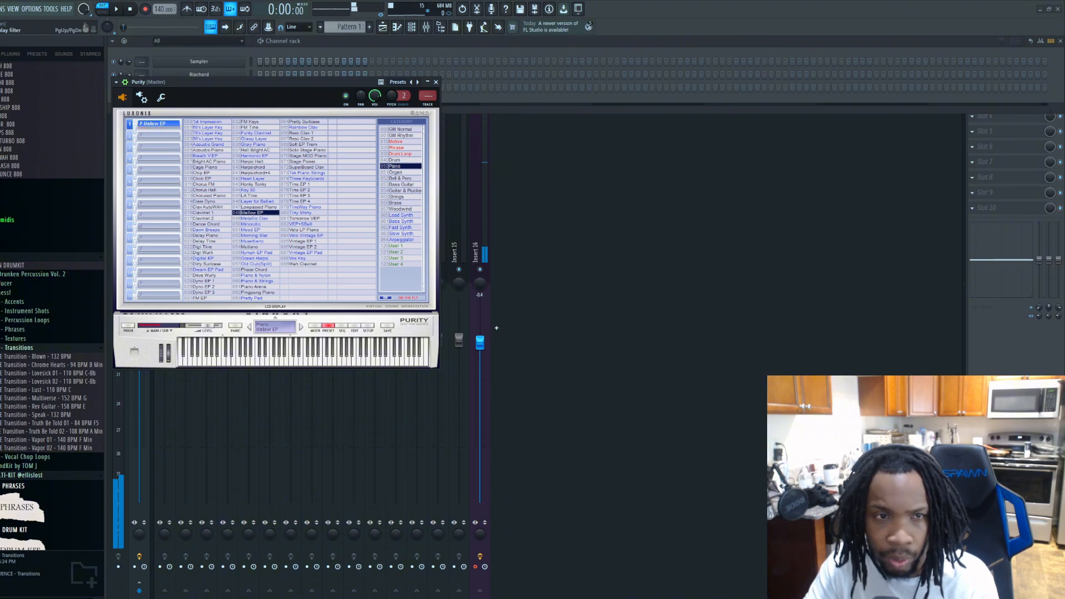
Step: Look over Ripchord's preset library and its options for importing preset and MIDI files
{"action": "left_click", "coordinate": [201, 75]}
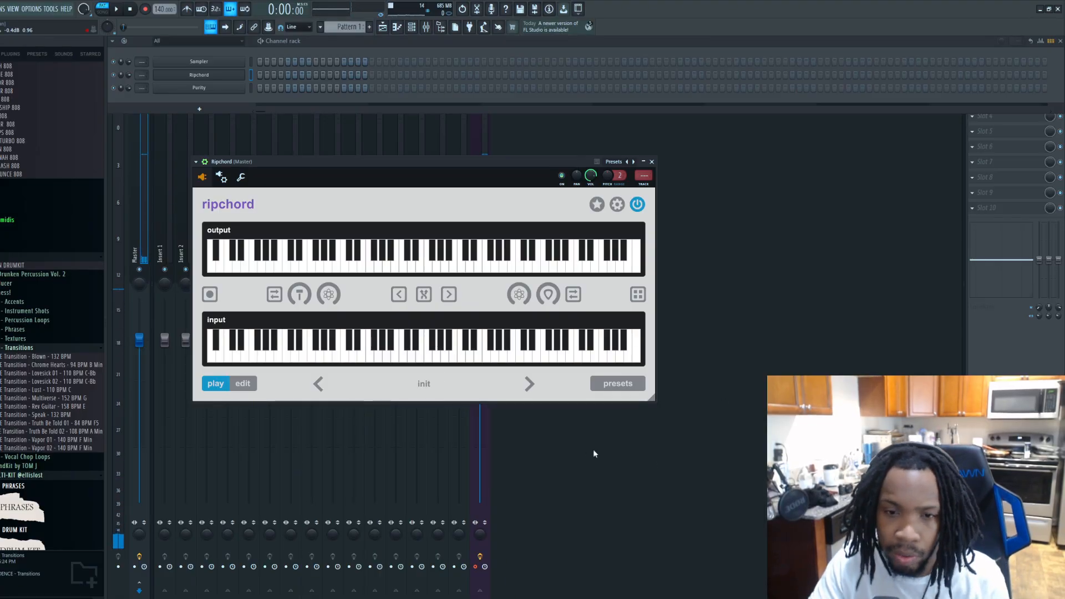
{"action": "left_click", "coordinate": [618, 384]}
{"action": "scroll", "coordinate": [433, 328], "scroll_direction": "down", "scroll_amount": 2}
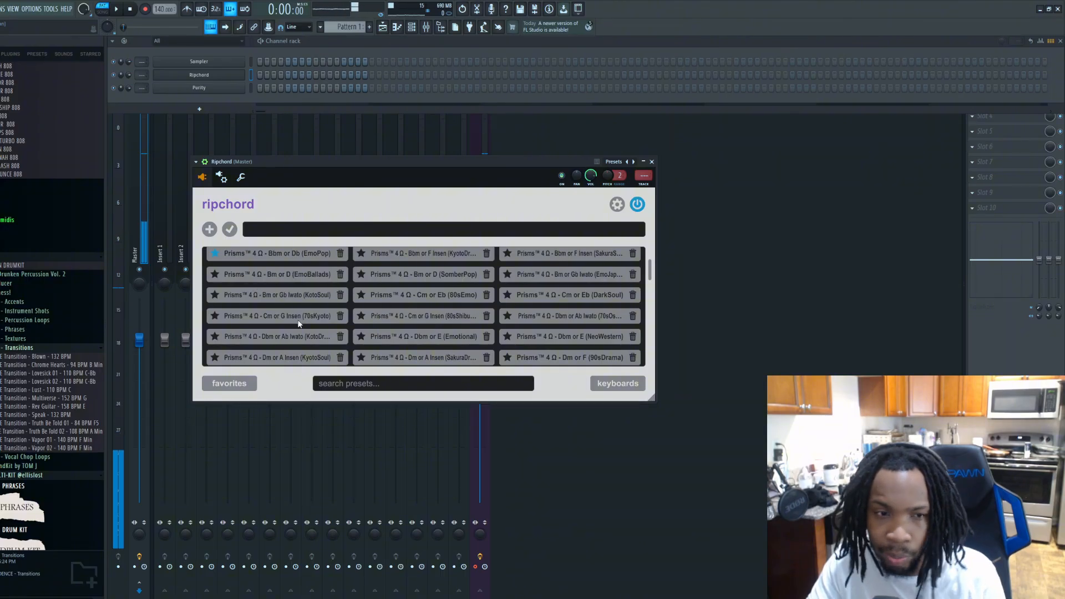
{"action": "scroll", "coordinate": [433, 325], "scroll_direction": "down", "scroll_amount": 6}
{"action": "scroll", "coordinate": [484, 313], "scroll_direction": "up", "scroll_amount": 10}
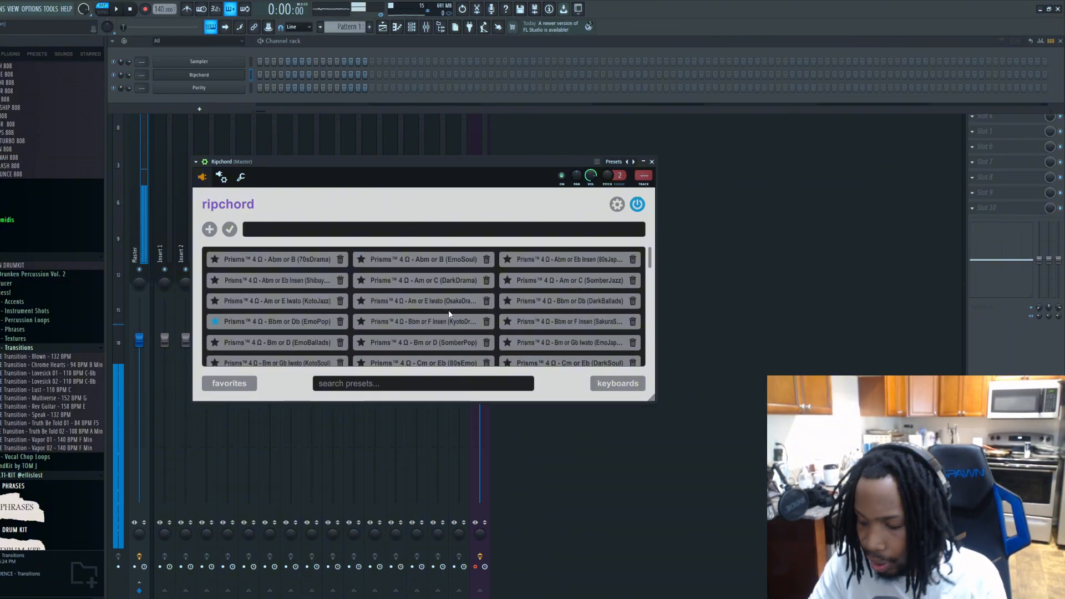
{"action": "left_click", "coordinate": [617, 205]}
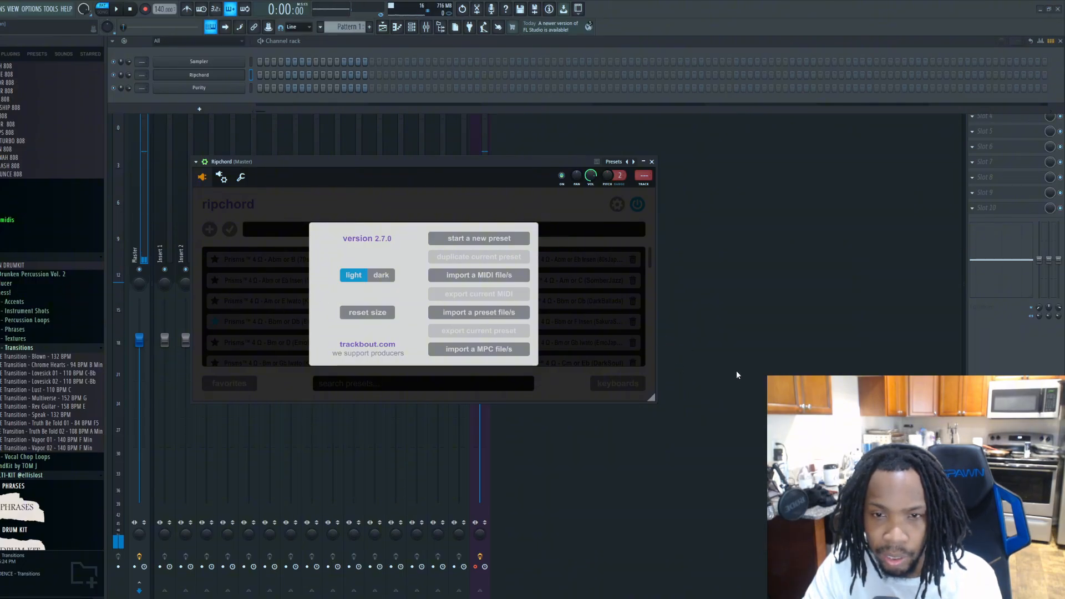
{"action": "left_click", "coordinate": [588, 388]}
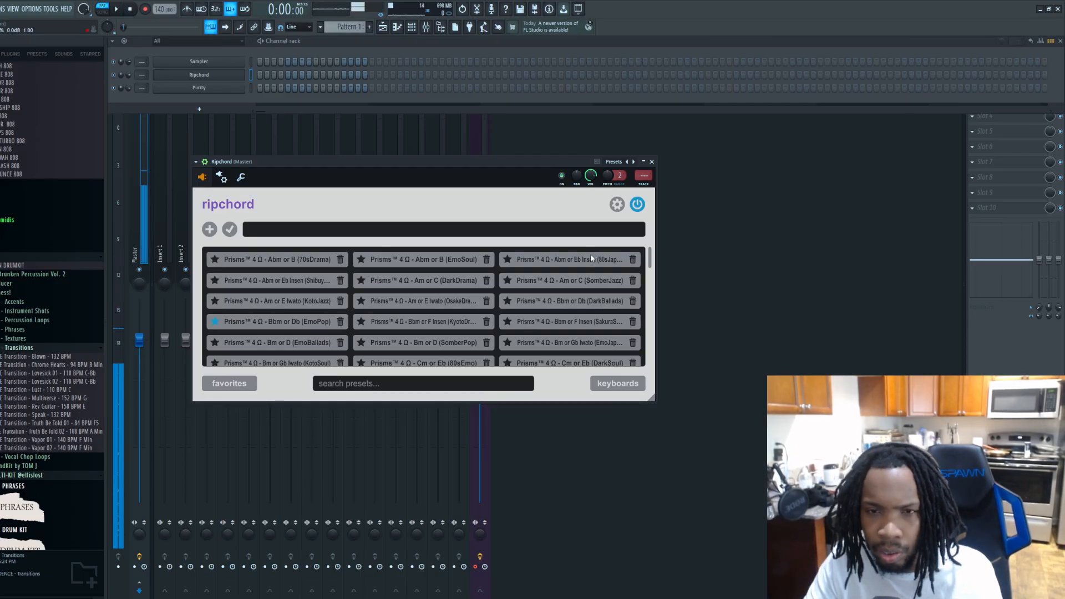
Step: Examine the Prisms 4 chord presets in Ripchord's library, comparing their keys and genre names
{"action": "scroll", "coordinate": [432, 347], "scroll_direction": "down", "scroll_amount": 8}
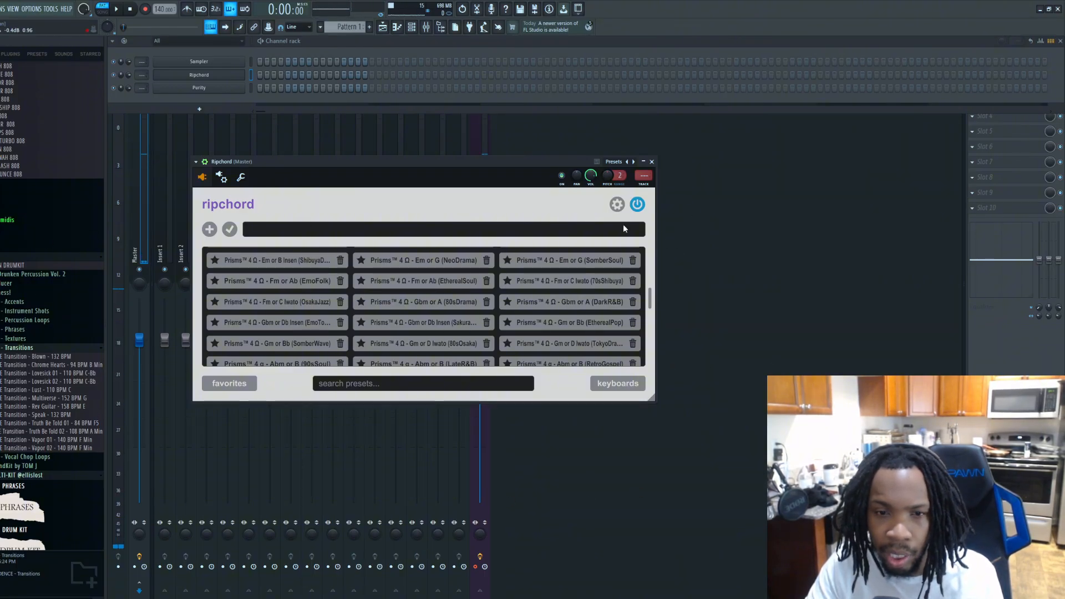
{"action": "left_click", "coordinate": [621, 385]}
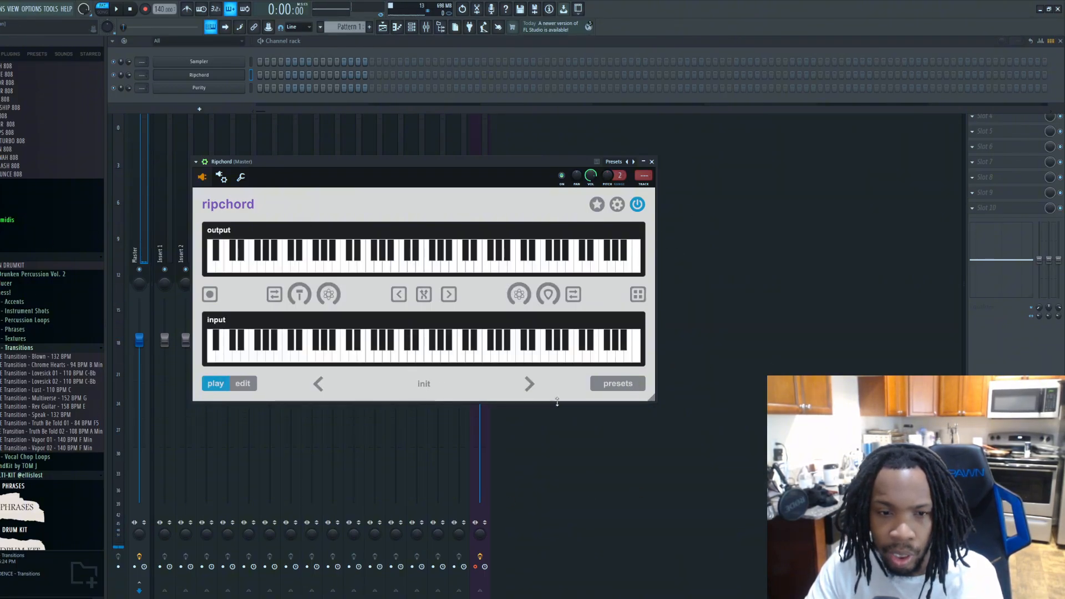
{"action": "left_click", "coordinate": [612, 385]}
{"action": "scroll", "coordinate": [405, 318], "scroll_direction": "down", "scroll_amount": 5}
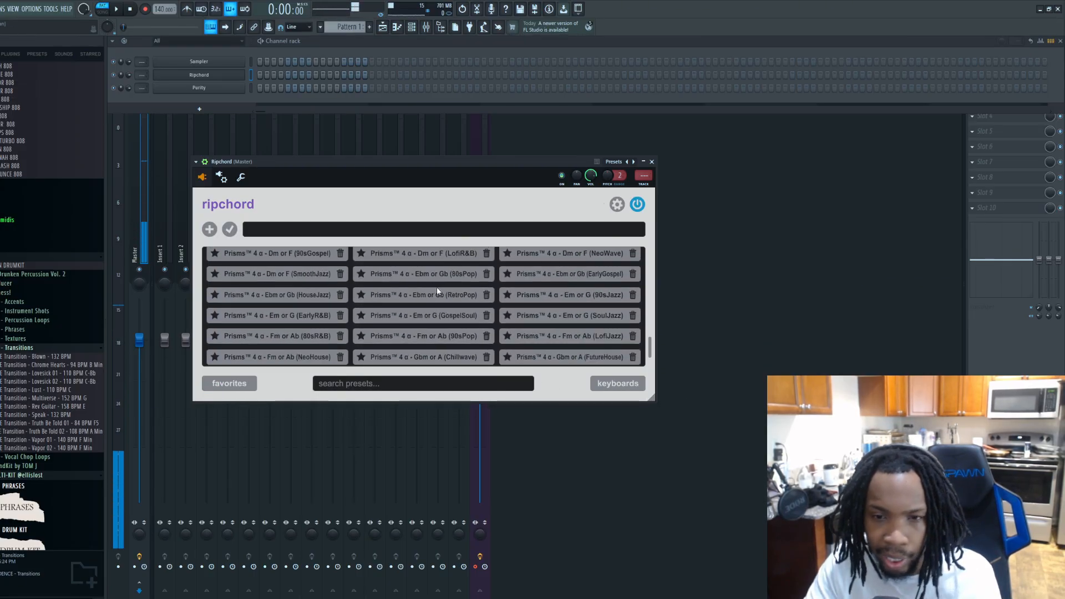
{"action": "scroll", "coordinate": [437, 292], "scroll_direction": "up", "scroll_amount": 3}
{"action": "scroll", "coordinate": [541, 311], "scroll_direction": "up", "scroll_amount": 2}
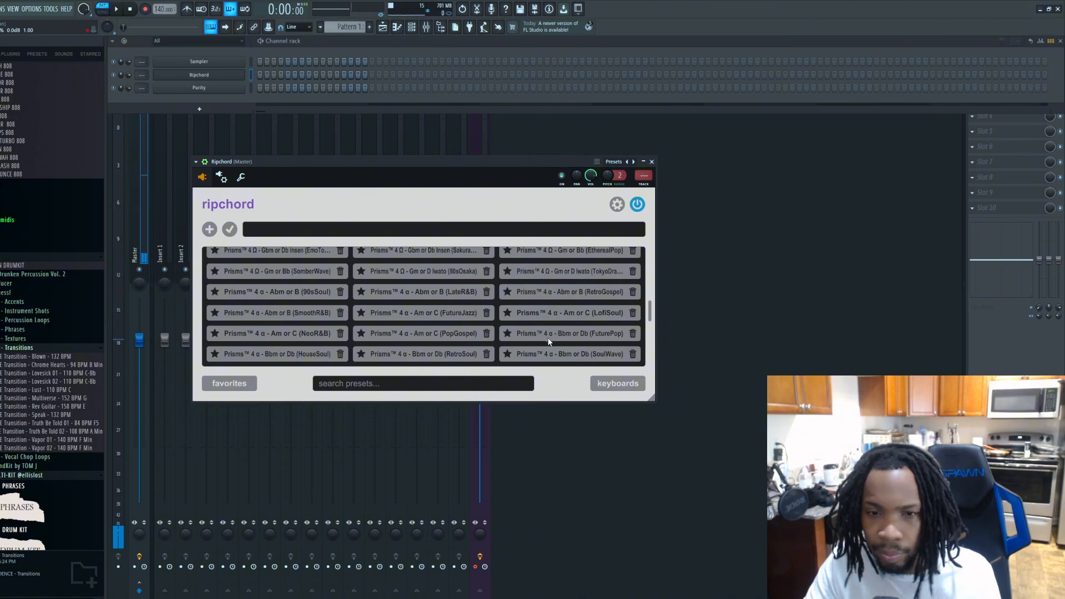
{"action": "scroll", "coordinate": [499, 322], "scroll_direction": "up", "scroll_amount": 5}
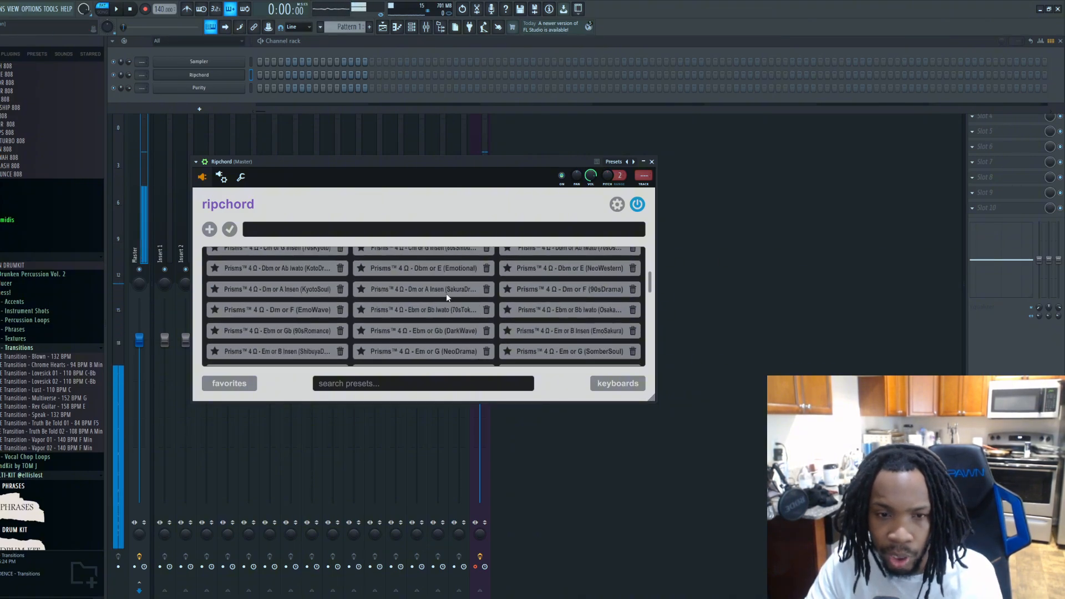
{"action": "scroll", "coordinate": [455, 311], "scroll_direction": "up", "scroll_amount": 2}
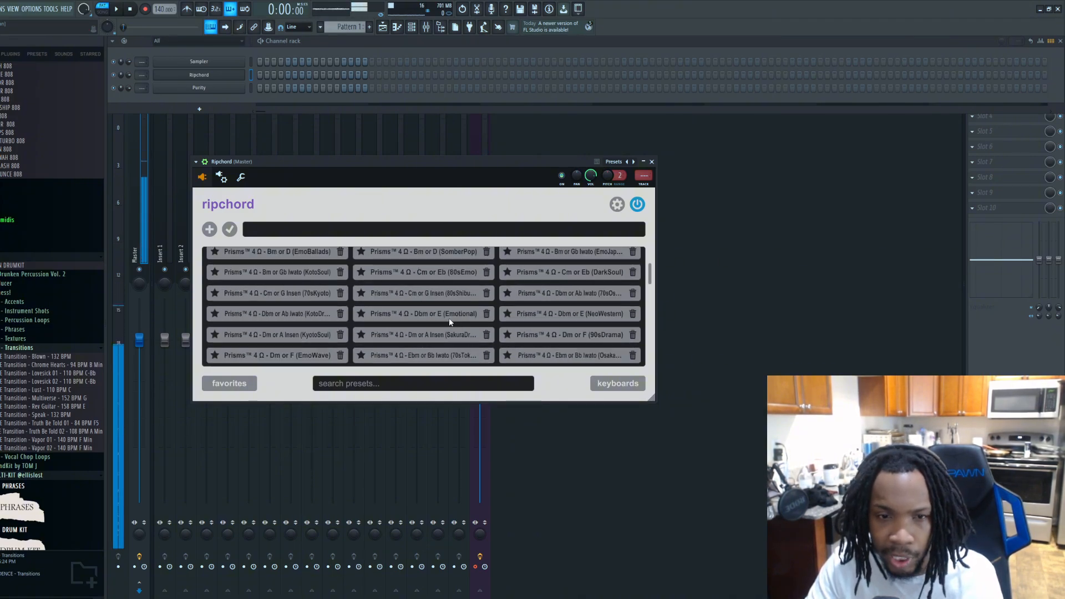
{"action": "scroll", "coordinate": [371, 294], "scroll_direction": "down", "scroll_amount": 4}
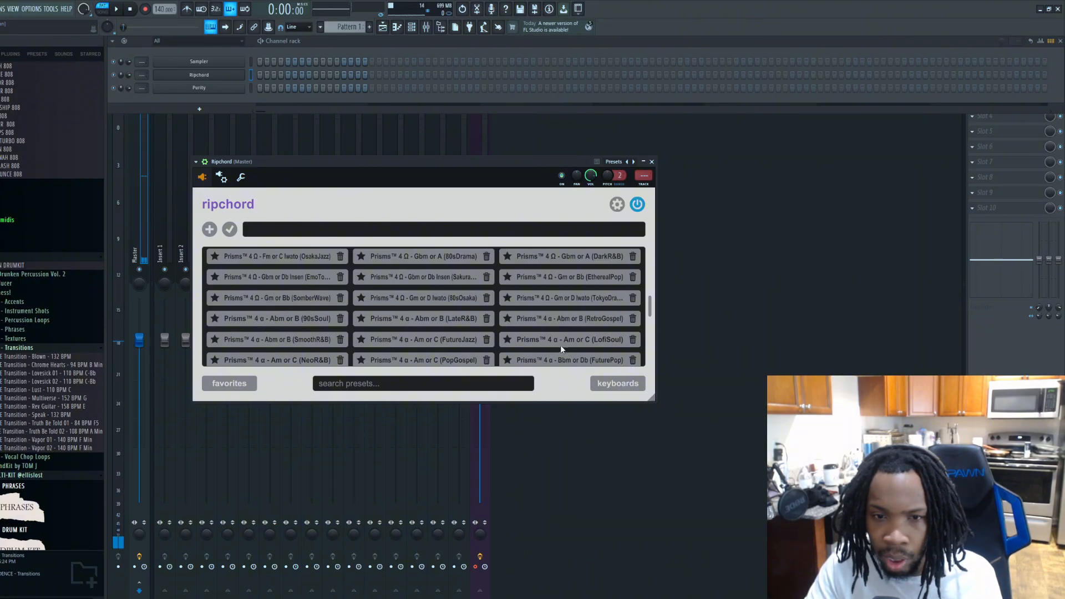
{"action": "scroll", "coordinate": [398, 318], "scroll_direction": "down", "scroll_amount": 6}
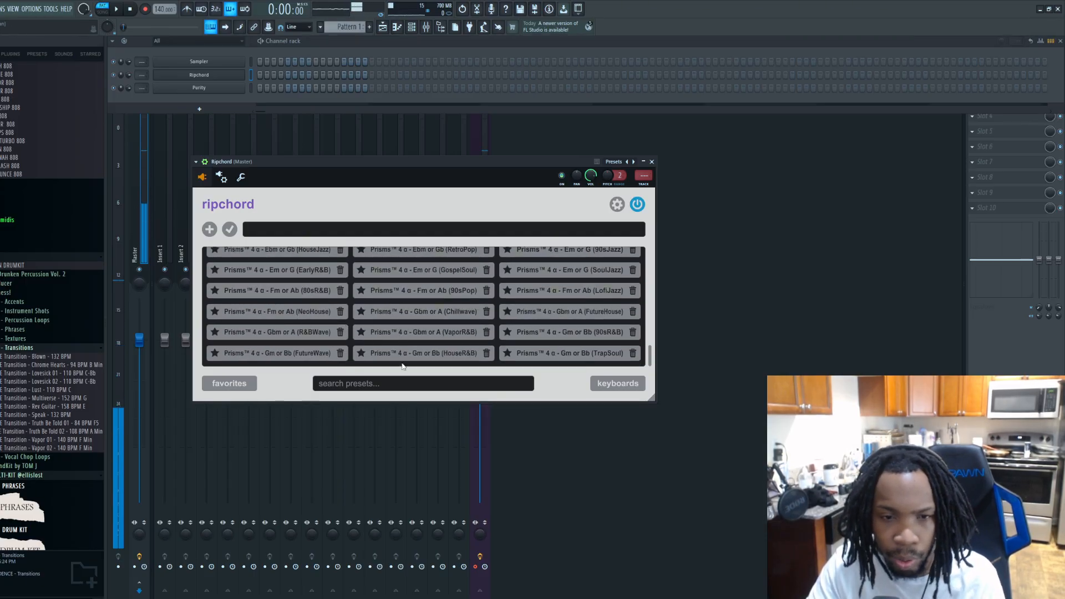
{"action": "scroll", "coordinate": [429, 325], "scroll_direction": "up", "scroll_amount": 3}
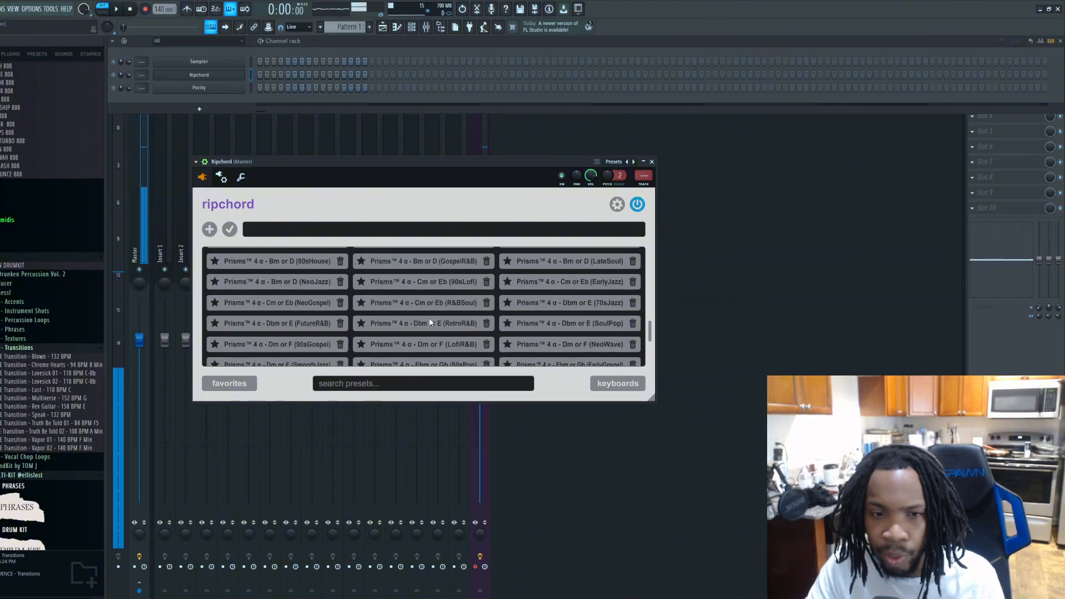
{"action": "scroll", "coordinate": [430, 323], "scroll_direction": "up", "scroll_amount": 4}
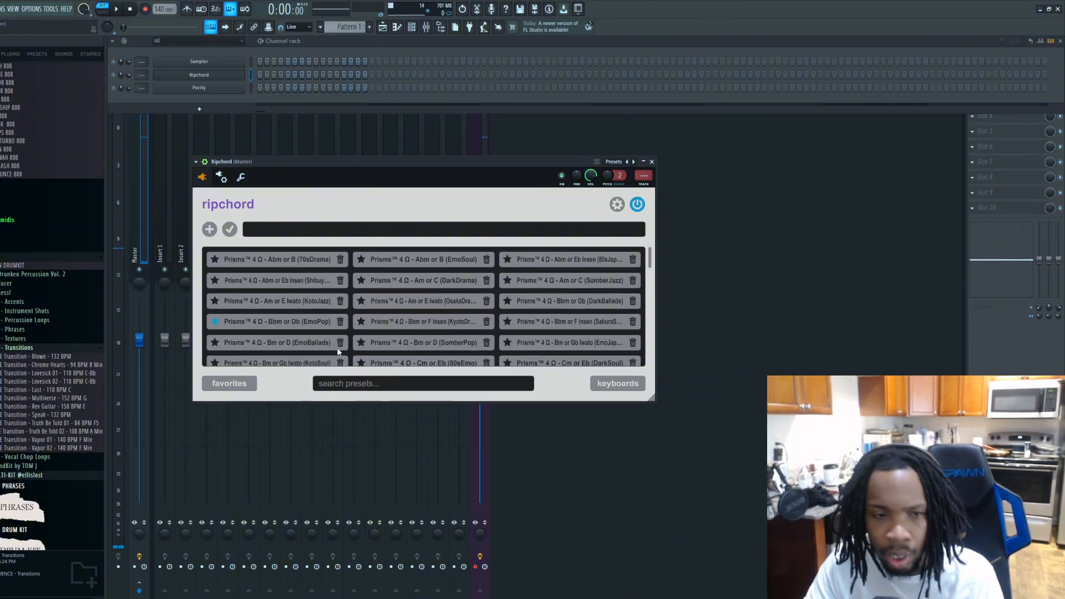
Step: Load the chord preset "Prisms 4 α - Bm or D (GospelR&B)" in Ripchord
{"action": "scroll", "coordinate": [355, 344], "scroll_direction": "down", "scroll_amount": 3}
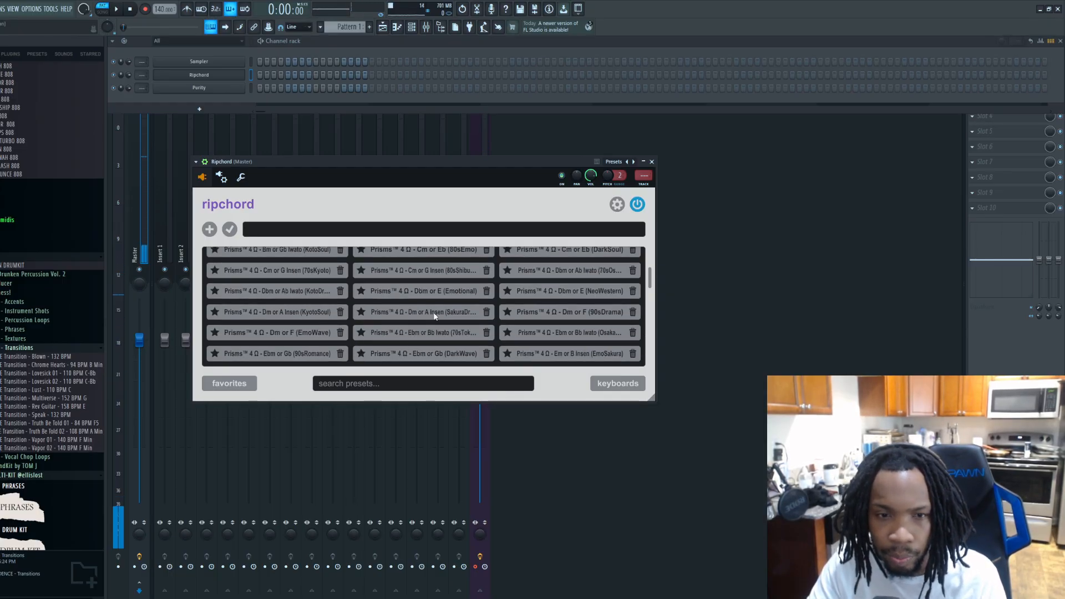
{"action": "scroll", "coordinate": [444, 330], "scroll_direction": "down", "scroll_amount": 4}
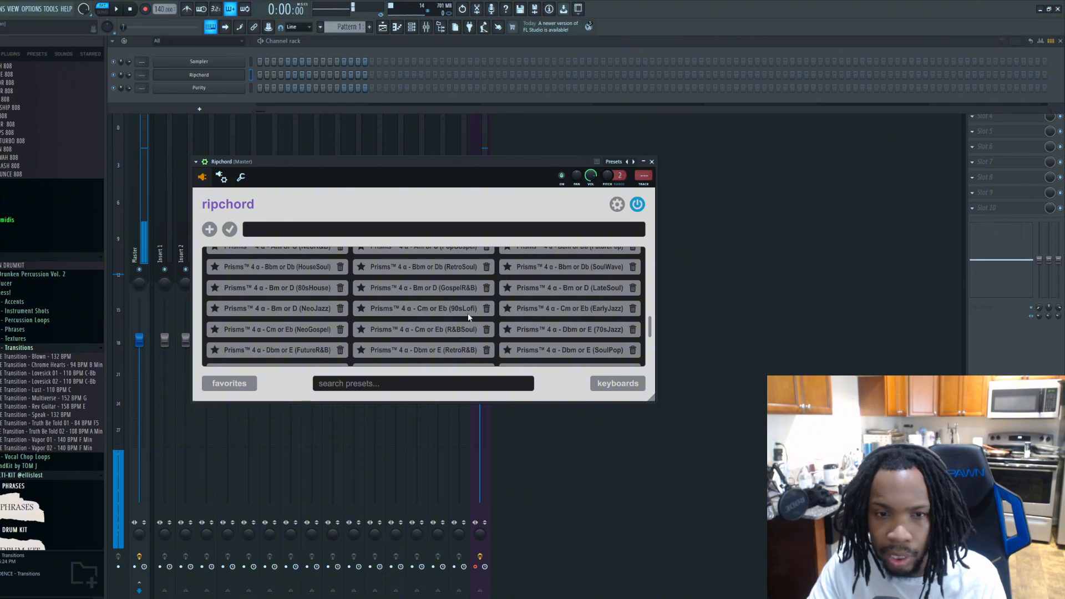
{"action": "left_click", "coordinate": [455, 290]}
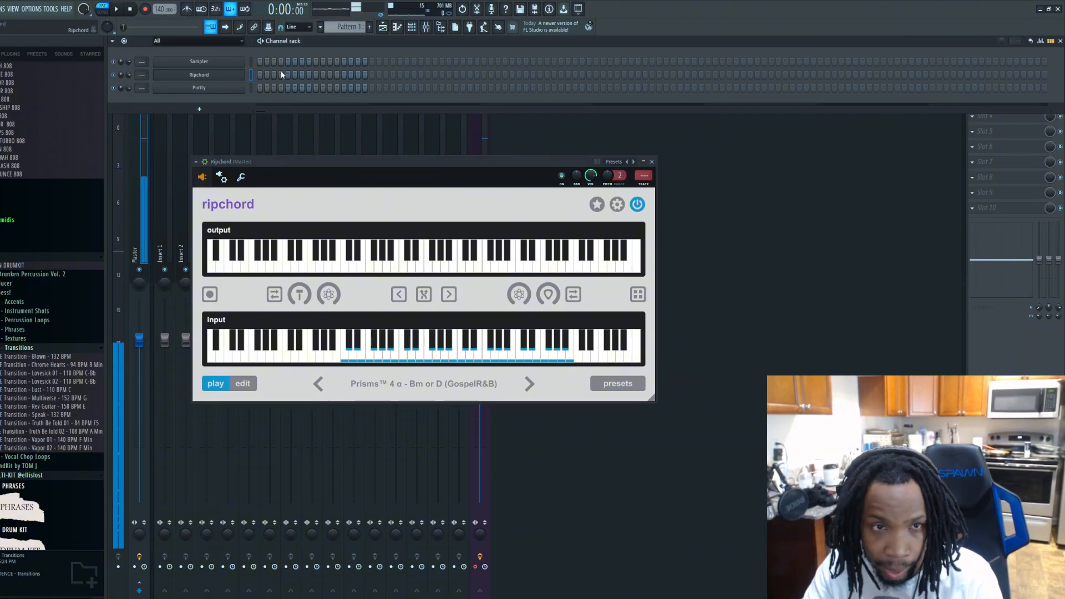
Step: Enter four consecutive half-bar notes, E5, B4, A4 and C#5, in Ripchord's piano roll, starting at bar 1
{"action": "key", "text": "F7"}
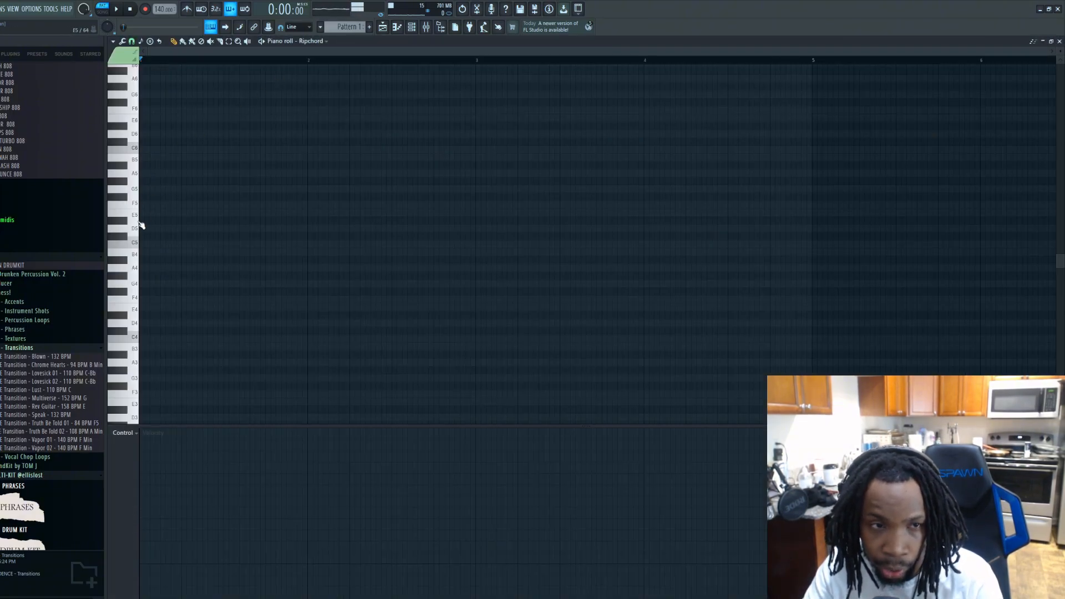
{"action": "left_click", "coordinate": [157, 214]}
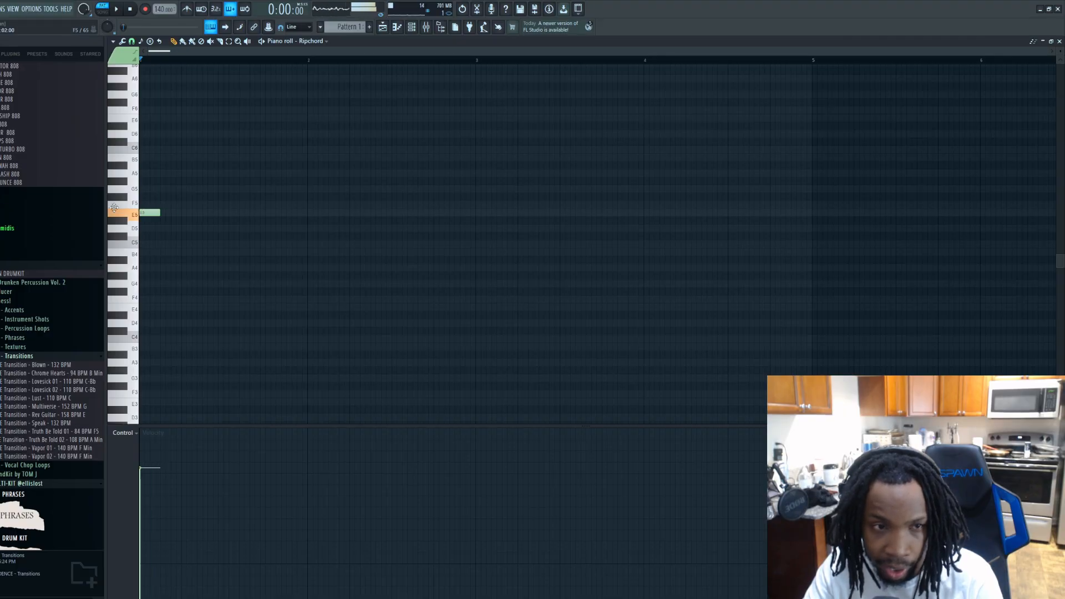
{"action": "left_click_drag", "start_coordinate": [159, 211], "coordinate": [225, 219]}
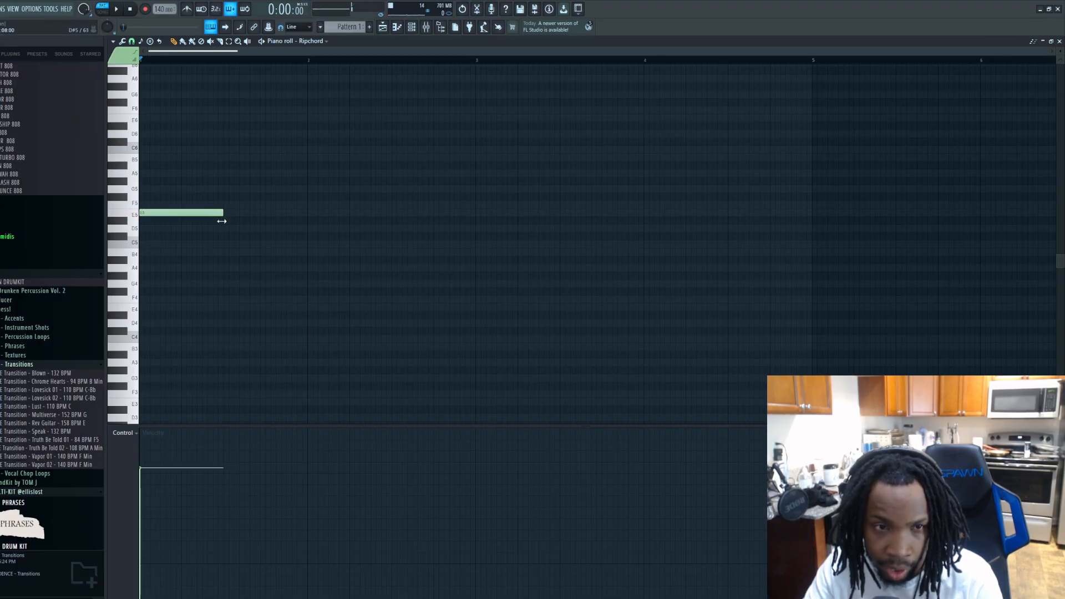
{"action": "left_click", "coordinate": [220, 252]}
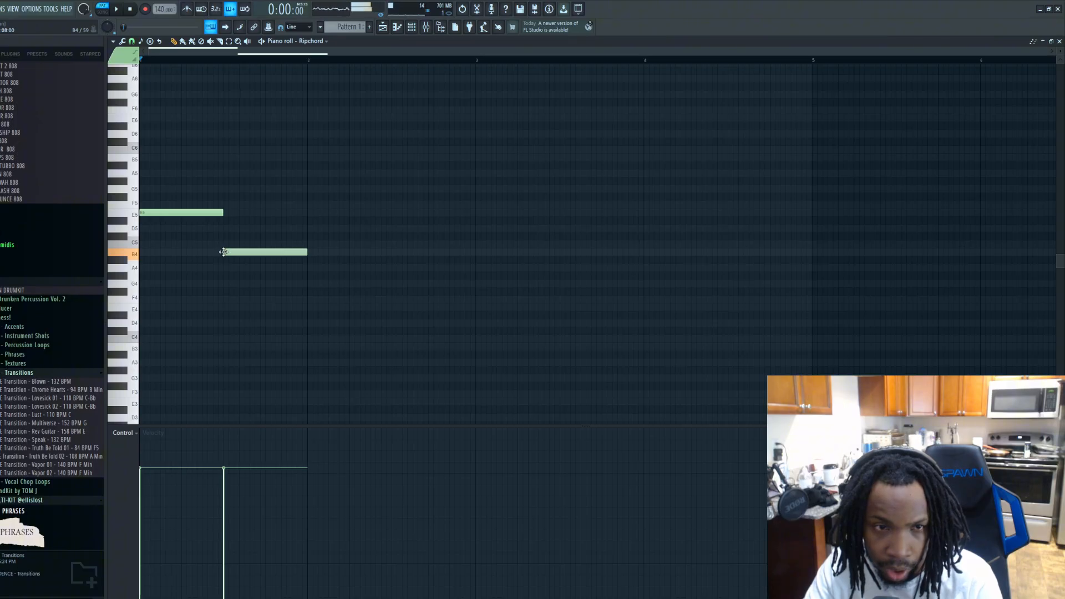
{"action": "left_click", "coordinate": [309, 266]}
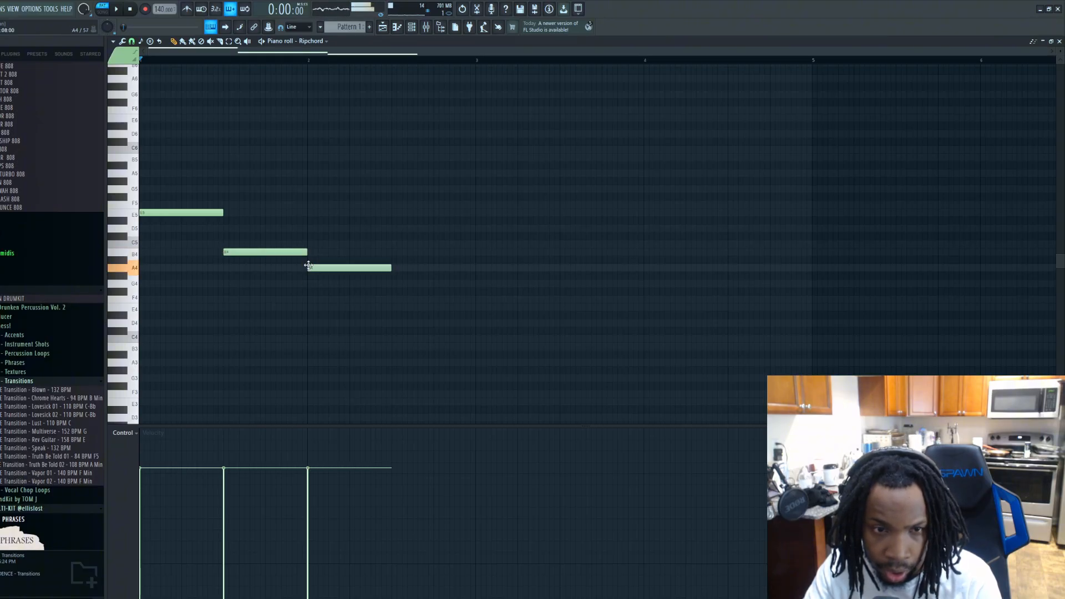
{"action": "left_click", "coordinate": [393, 251]}
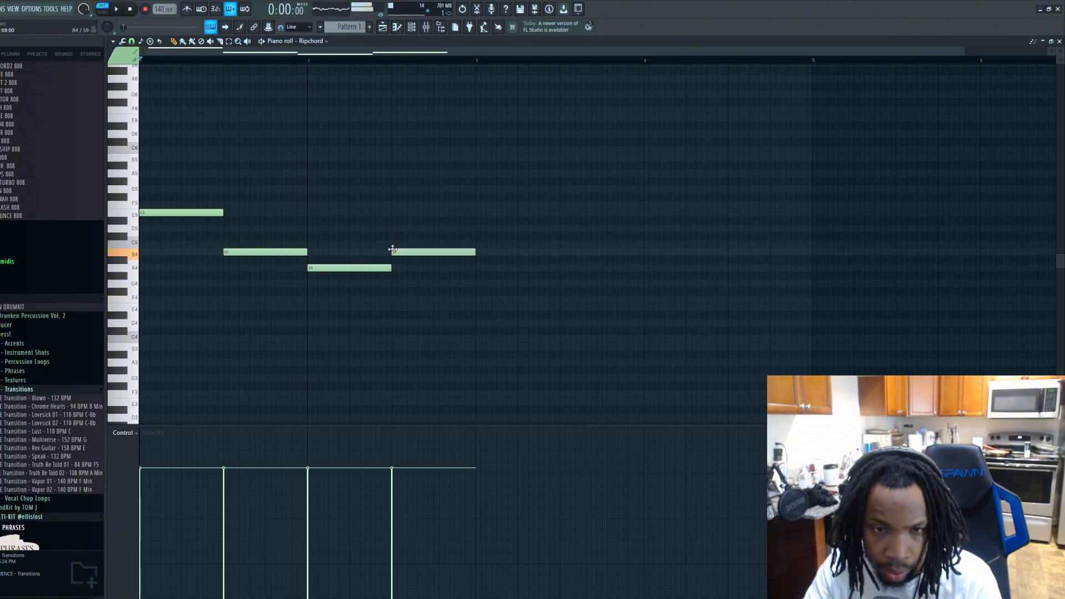
{"action": "left_click_drag", "start_coordinate": [393, 249], "coordinate": [393, 229]}
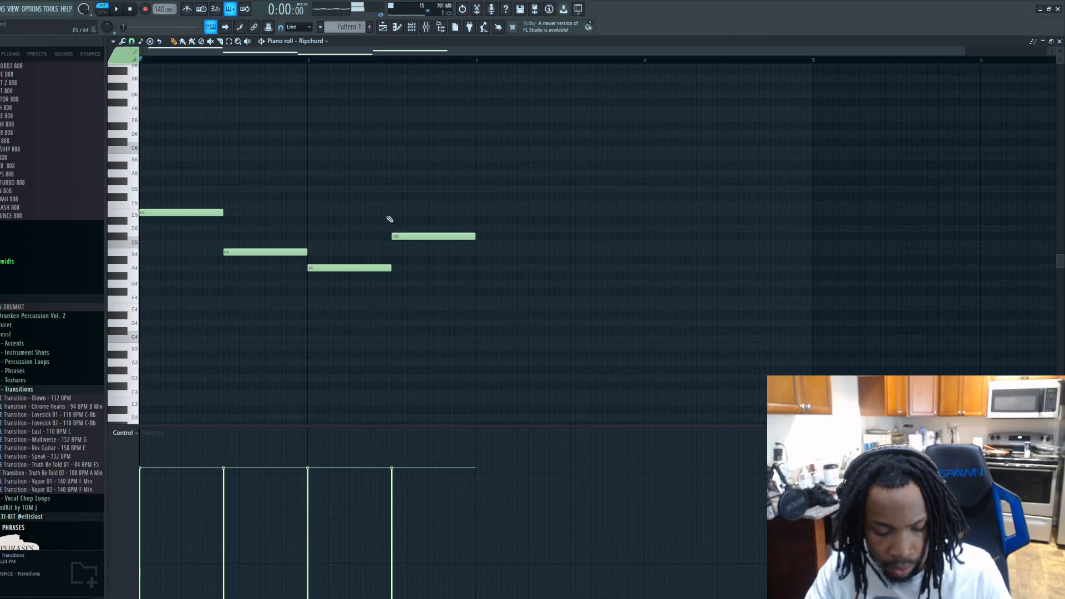
Step: Play the four-note pattern and raise its last note to D5
{"action": "key", "text": "space"}
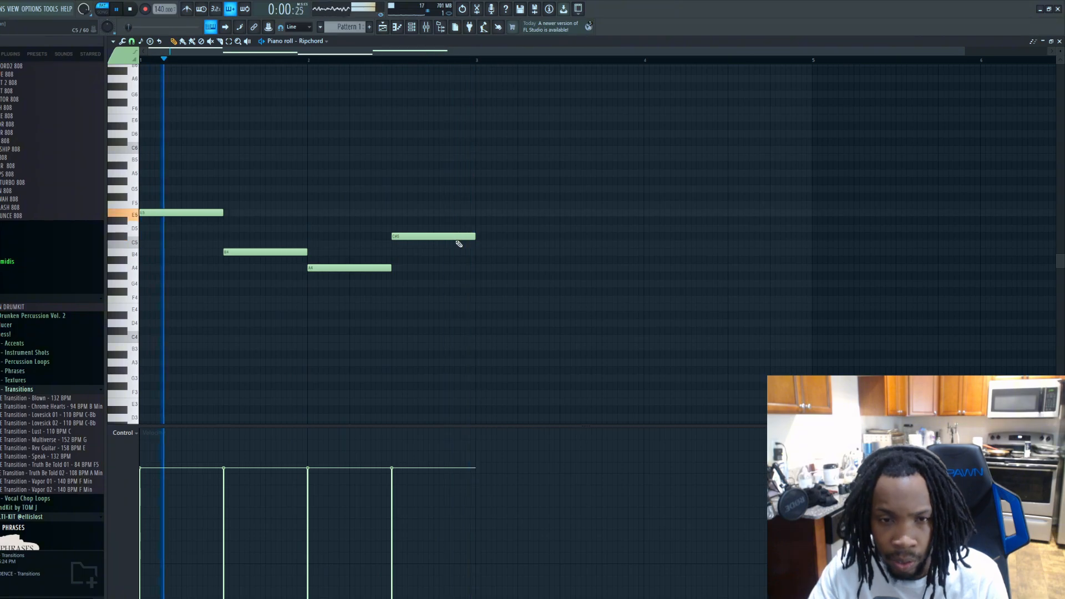
{"action": "left_click_drag", "start_coordinate": [457, 235], "coordinate": [457, 221]}
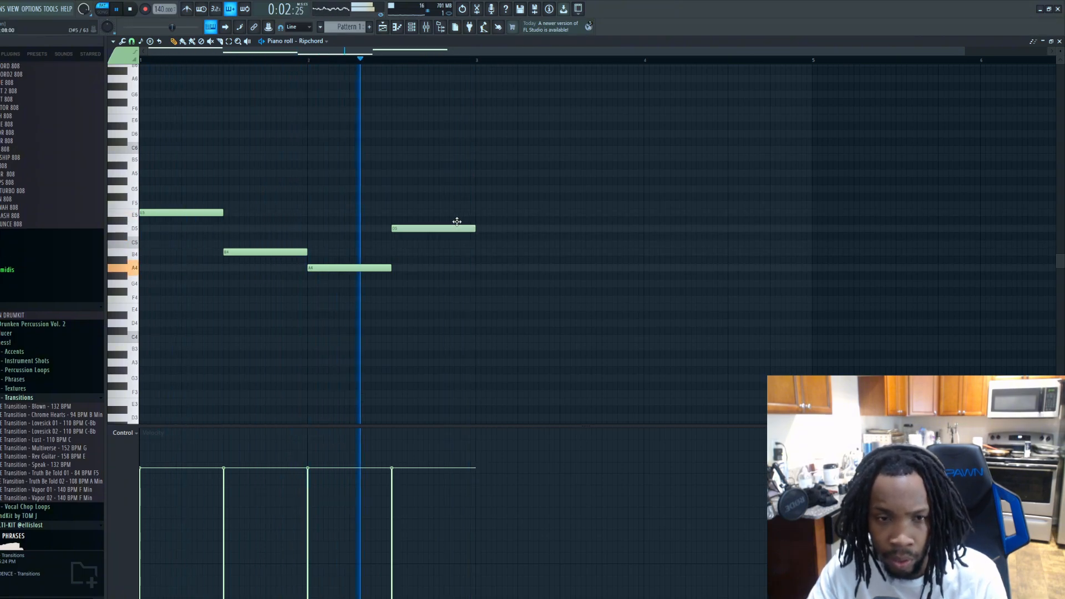
{"action": "key", "text": "space"}
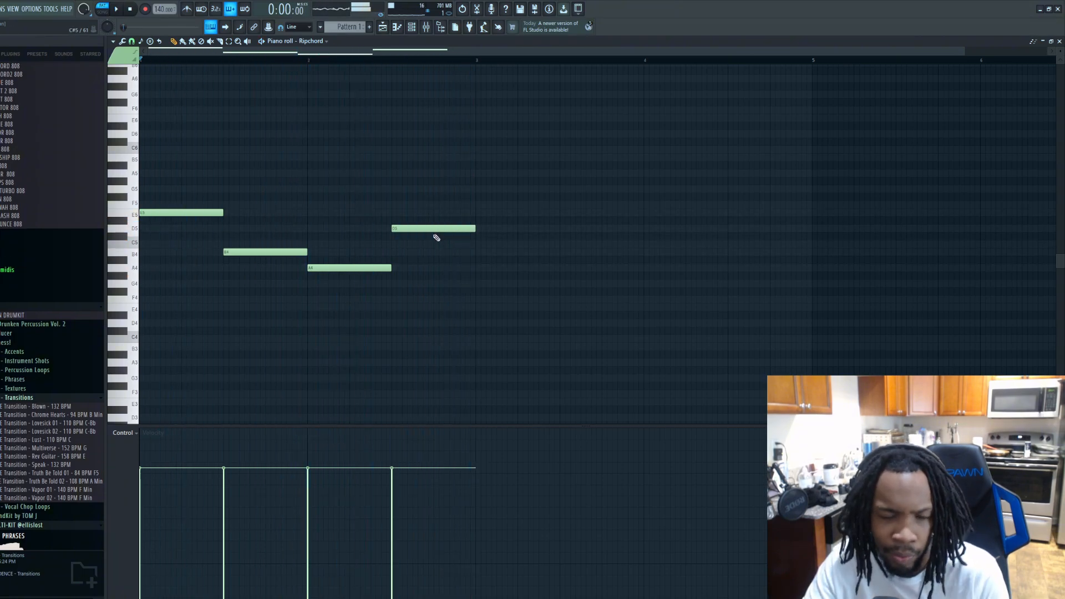
Step: Delete the last three trigger notes and lengthen the E5 note to two bars, from bar 1 to bar 3
{"action": "right_click", "coordinate": [392, 229]}
{"action": "right_click", "coordinate": [349, 268]}
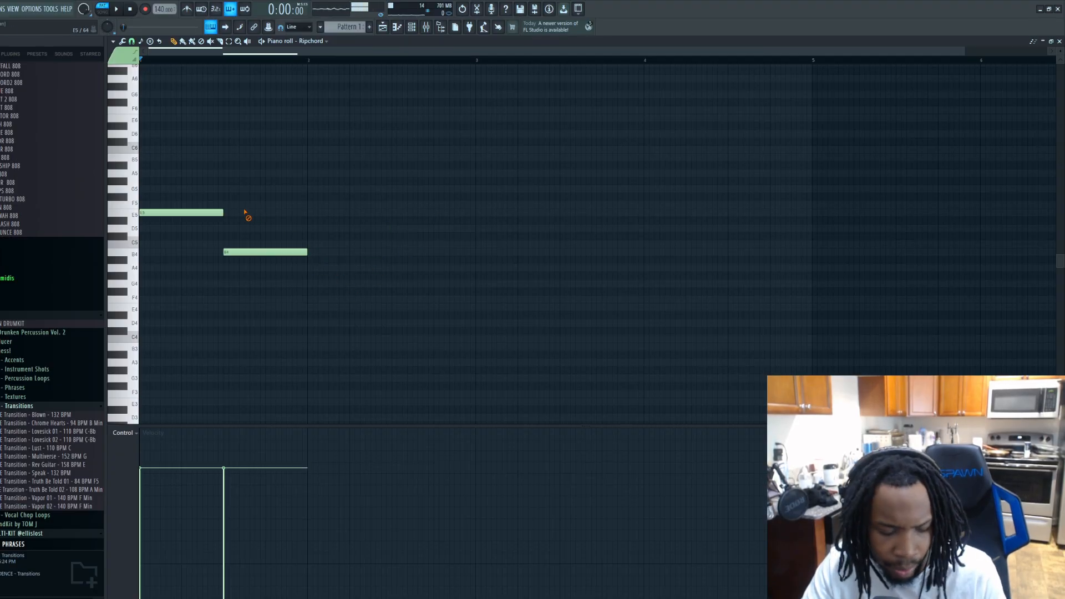
{"action": "right_click", "coordinate": [232, 251]}
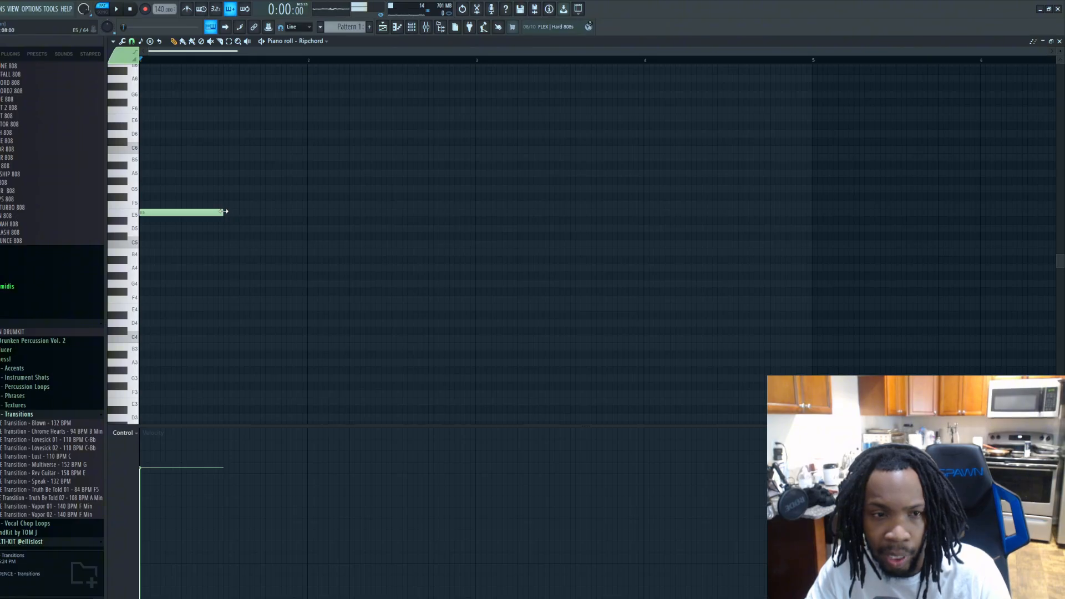
{"action": "left_click_drag", "start_coordinate": [223, 212], "coordinate": [461, 235]}
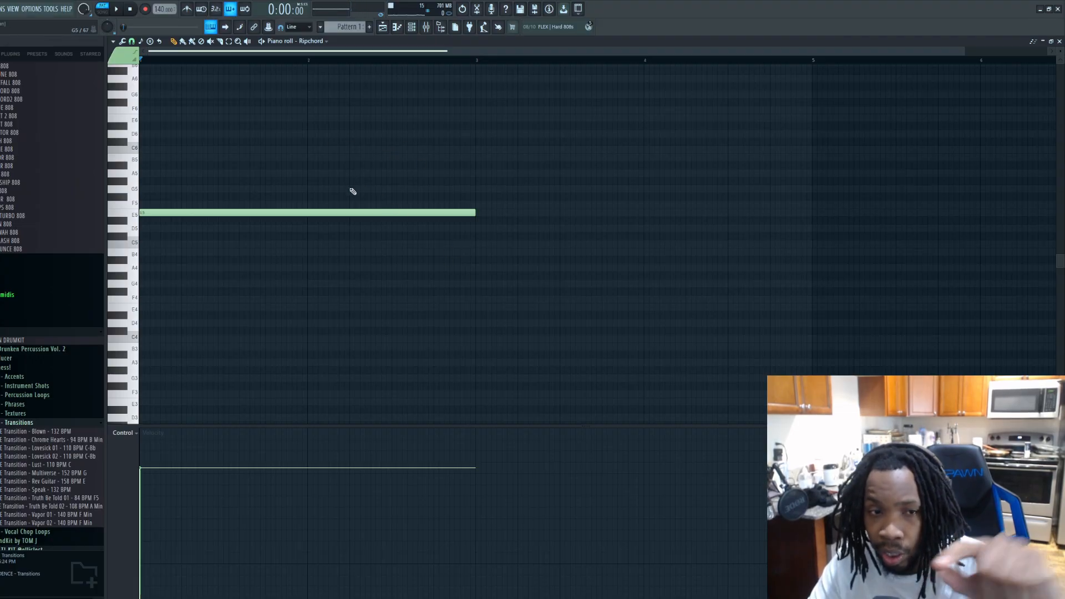
Step: Add a two-bar A4 trigger note at bar 3 and a half-bar note in the second half of bar 4, and play the pattern
{"action": "left_click_drag", "start_coordinate": [552, 251], "coordinate": [475, 270]}
{"action": "right_click", "coordinate": [526, 267]}
{"action": "key", "text": "space"}
{"action": "scroll", "coordinate": [427, 378], "scroll_direction": "down", "scroll_amount": 2}
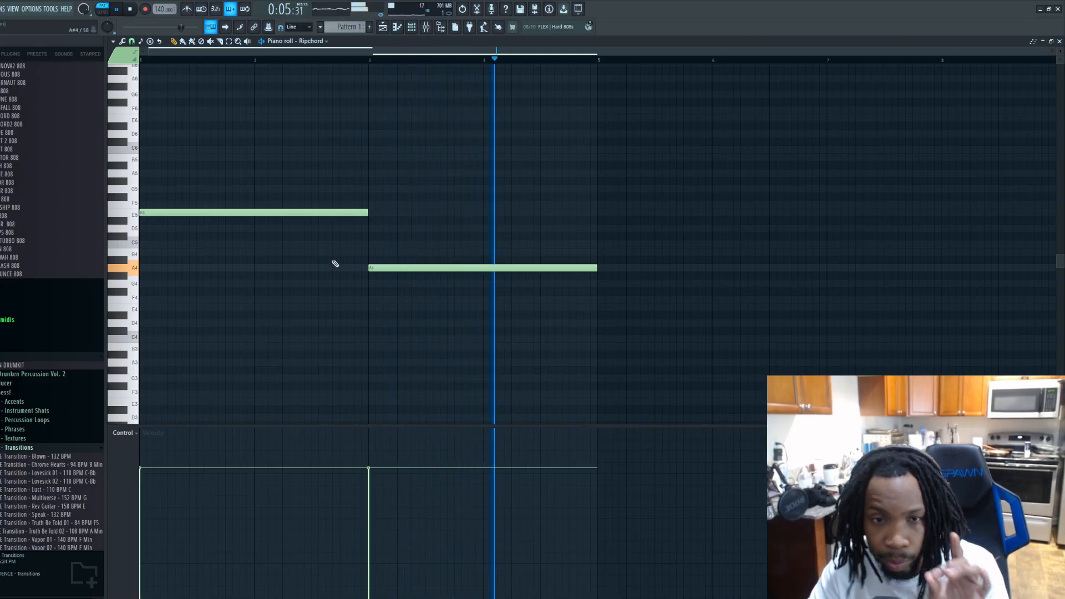
{"action": "key", "text": "space"}
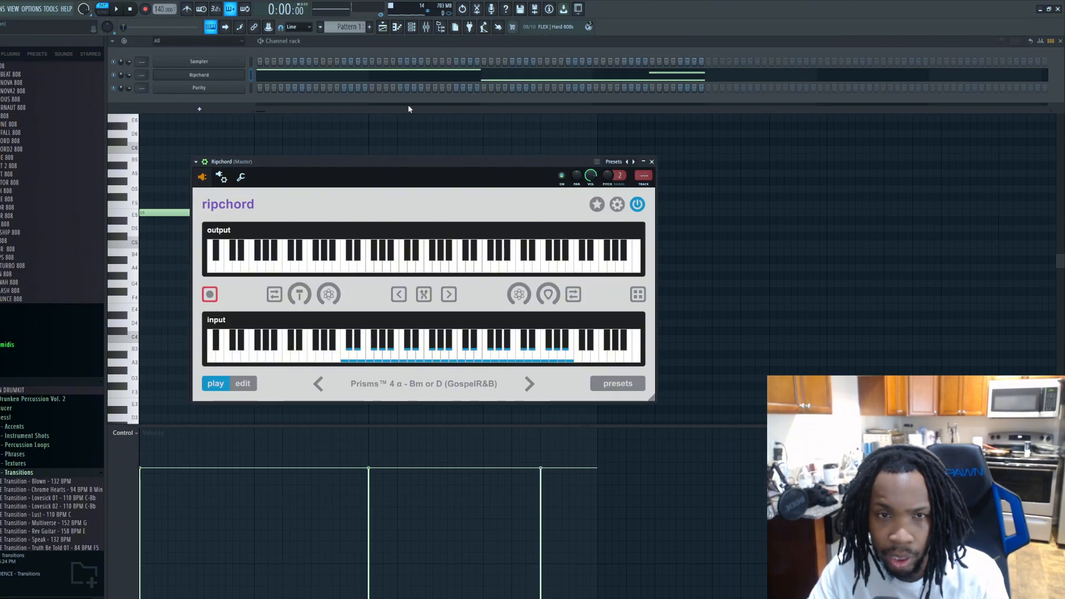
Step: Record Ripchord's chord output while the pattern plays, transfer the recorded MIDI to the Purity channel, and open Purity's piano roll
{"action": "left_click", "coordinate": [118, 15]}
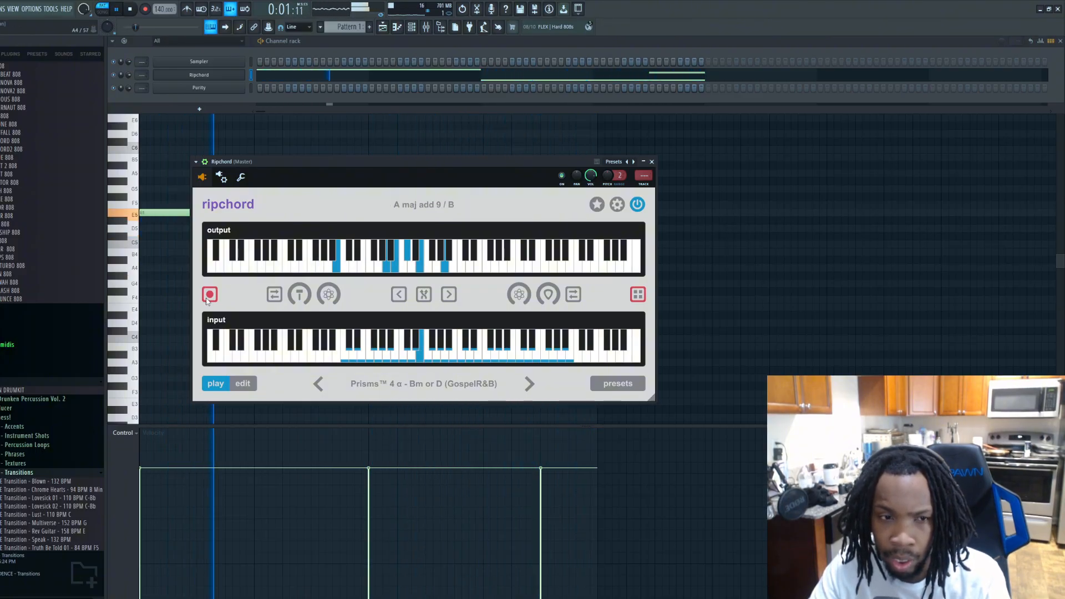
{"action": "left_click", "coordinate": [131, 10]}
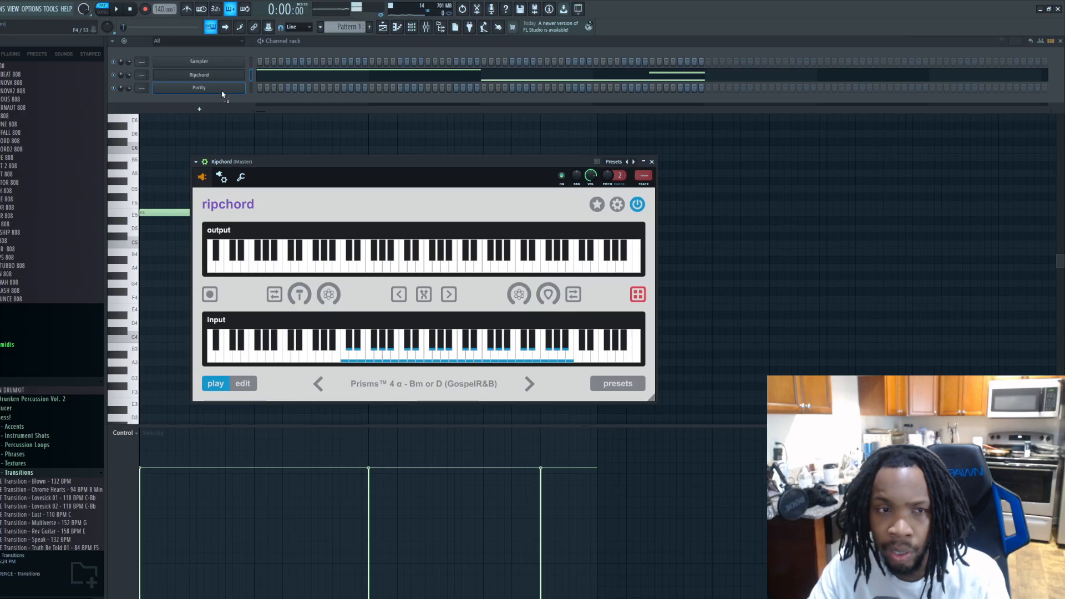
{"action": "left_click_drag", "start_coordinate": [221, 92], "coordinate": [223, 91]}
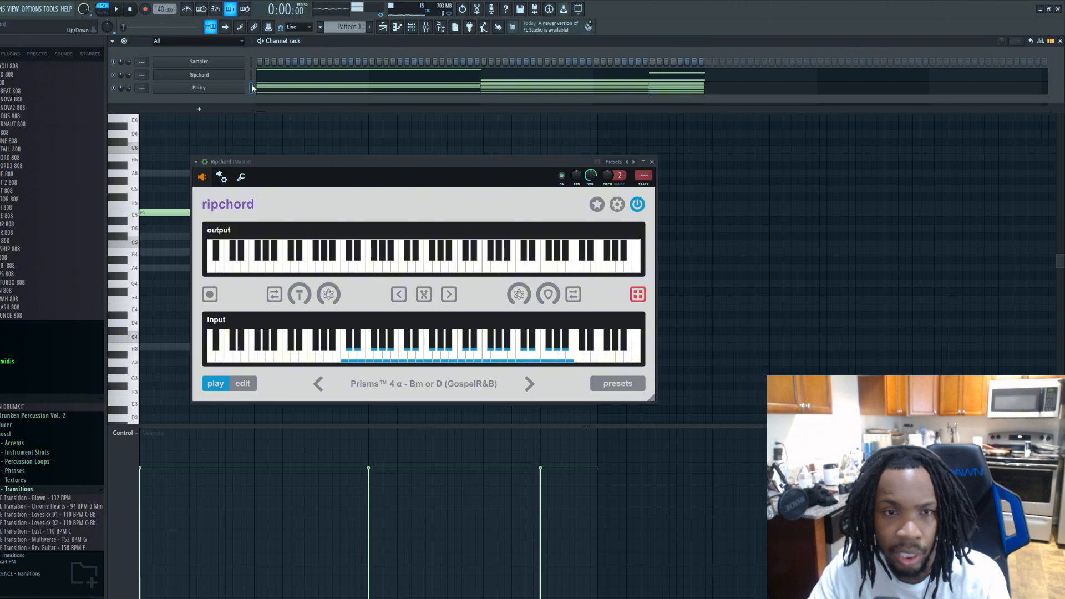
{"action": "left_click", "coordinate": [386, 90]}
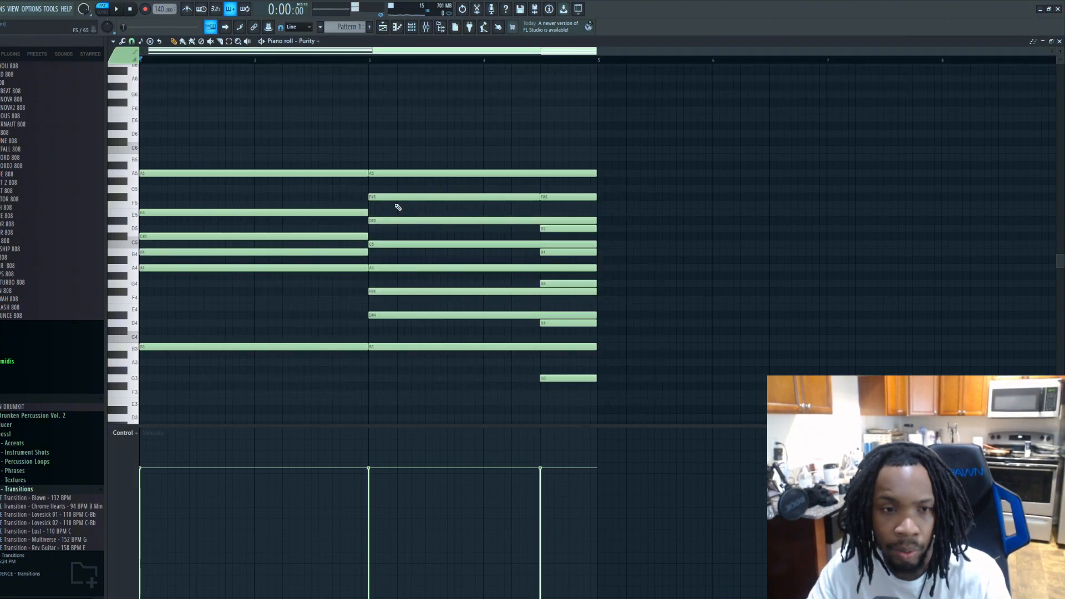
Step: Mute the Ripchord channel and play the recorded chords from Purity's piano roll
{"action": "left_click", "coordinate": [412, 27]}
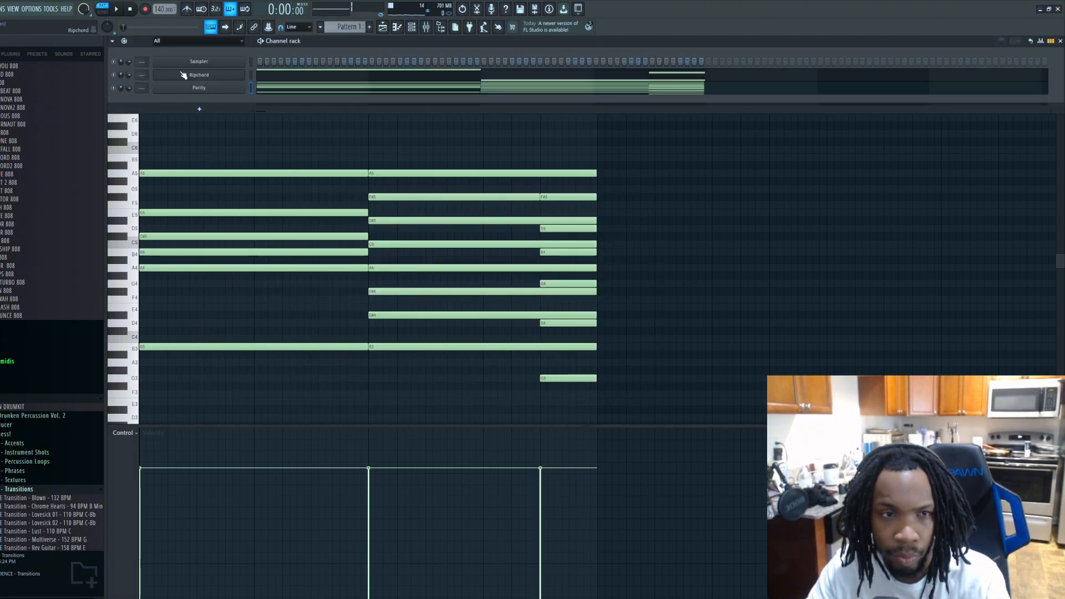
{"action": "left_click", "coordinate": [113, 76]}
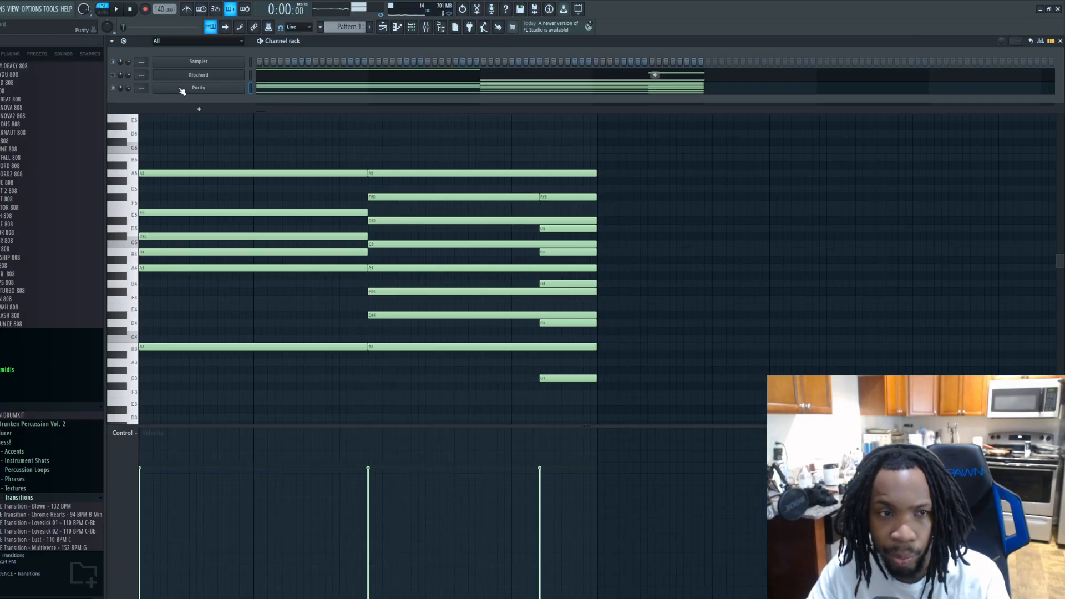
{"action": "left_click", "coordinate": [376, 93]}
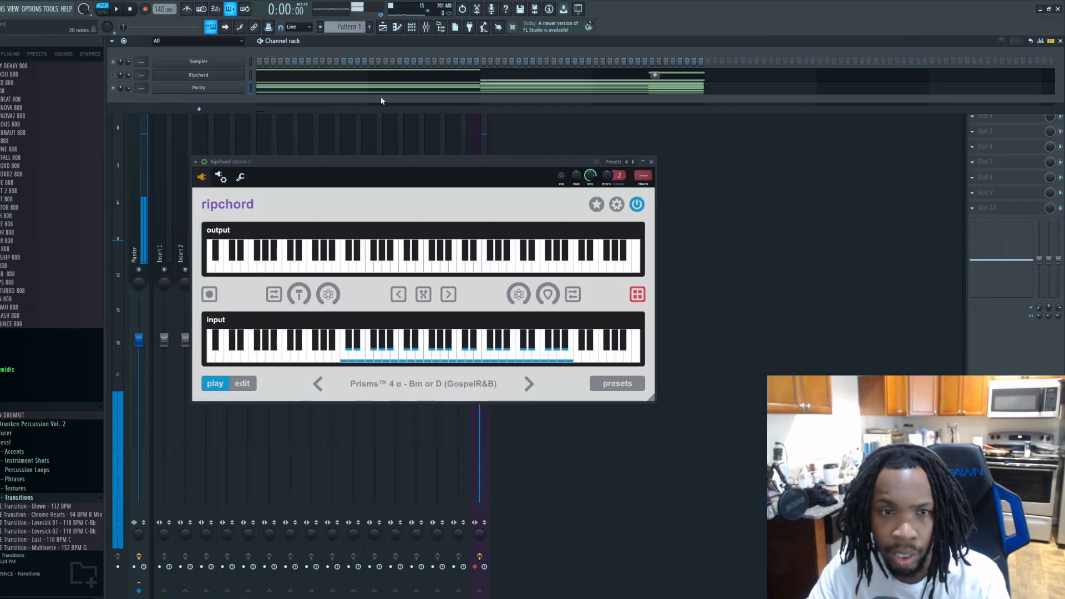
{"action": "left_click", "coordinate": [383, 92]}
{"action": "key", "text": "space"}
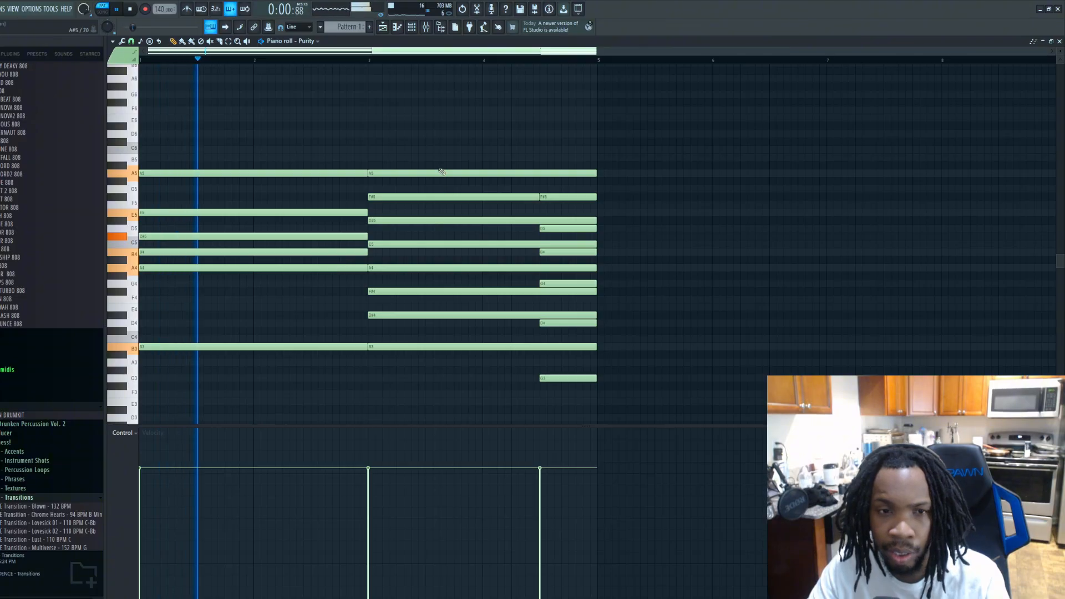
Step: Select all chord notes in Purity's piano roll and strum them so their start times are staggered upward from the lowest note
{"action": "left_click_drag", "start_coordinate": [430, 138], "coordinate": [314, 358]}
{"action": "left_click_drag", "start_coordinate": [606, 102], "coordinate": [327, 421]}
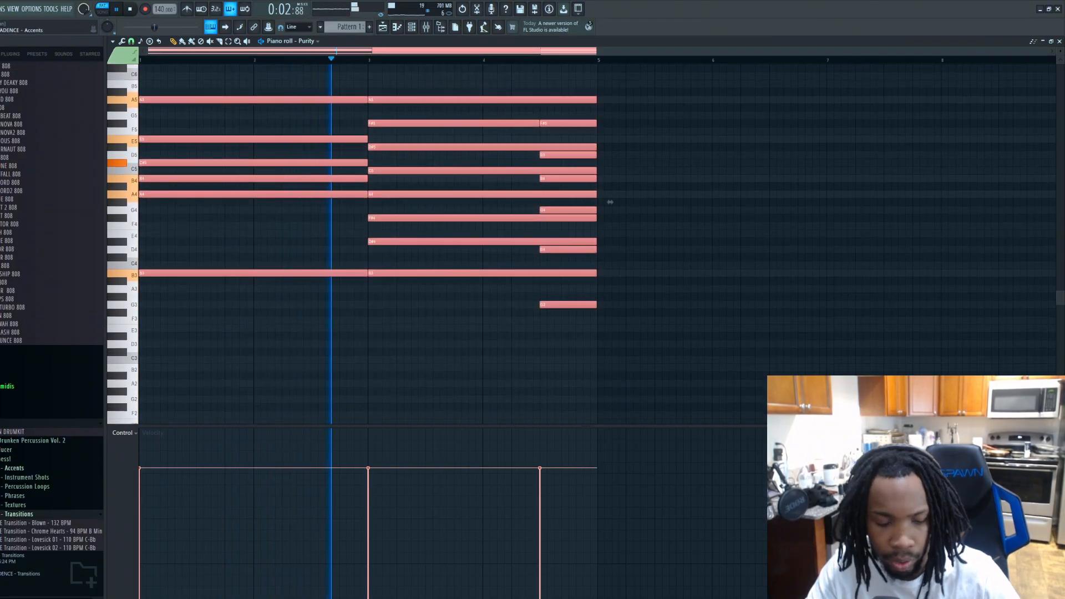
{"action": "key", "text": "alt+s"}
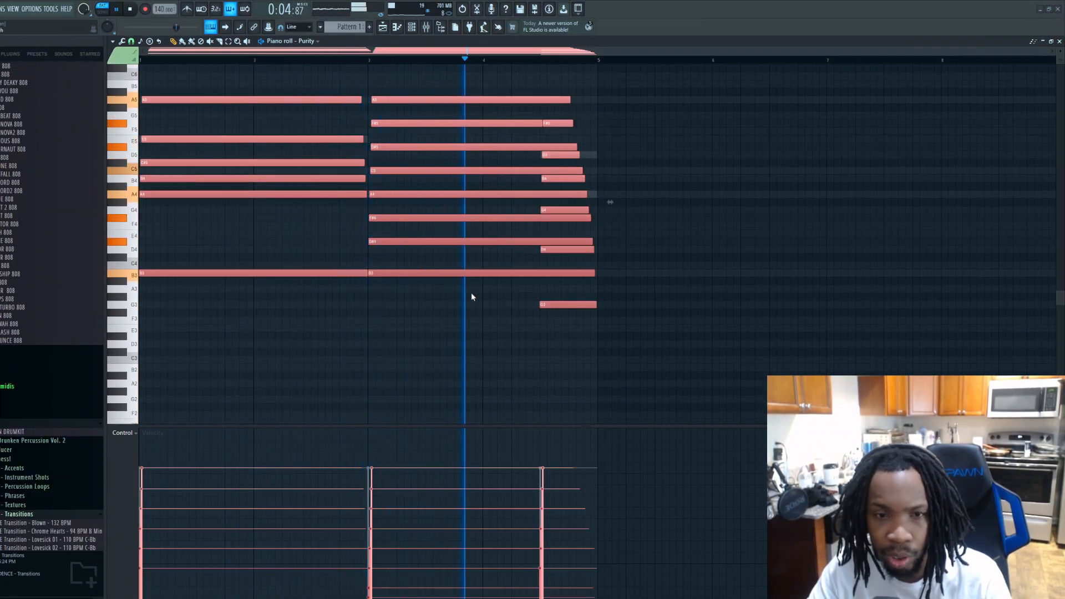
{"action": "left_click_drag", "start_coordinate": [471, 292], "coordinate": [471, 266]}
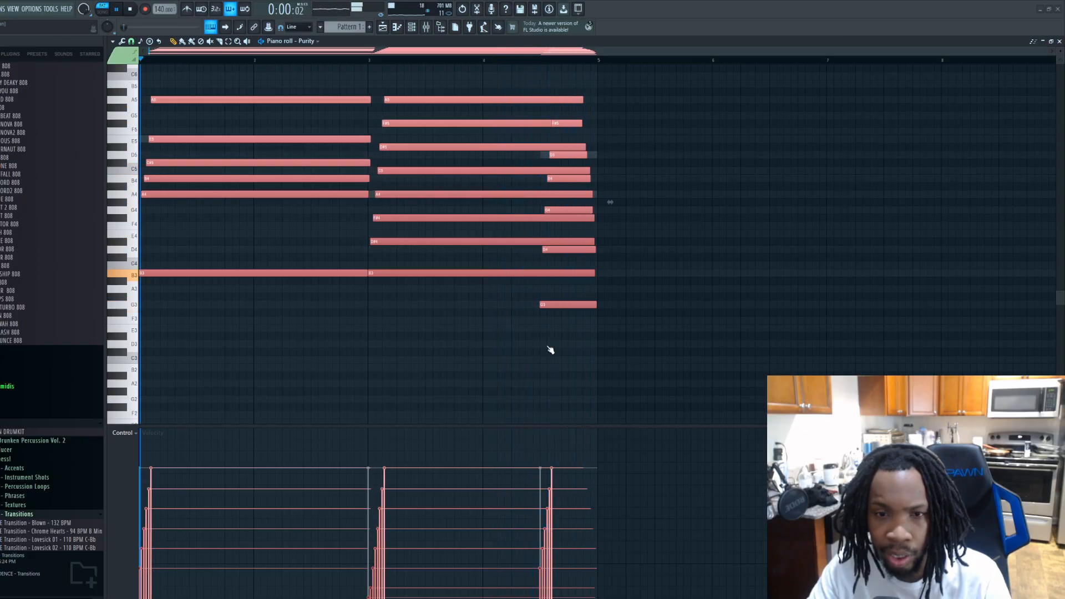
Step: Delete the G3, D4, G4, B4 and D5 notes of the short third chord, keeping only its F#5
{"action": "right_click", "coordinate": [559, 305]}
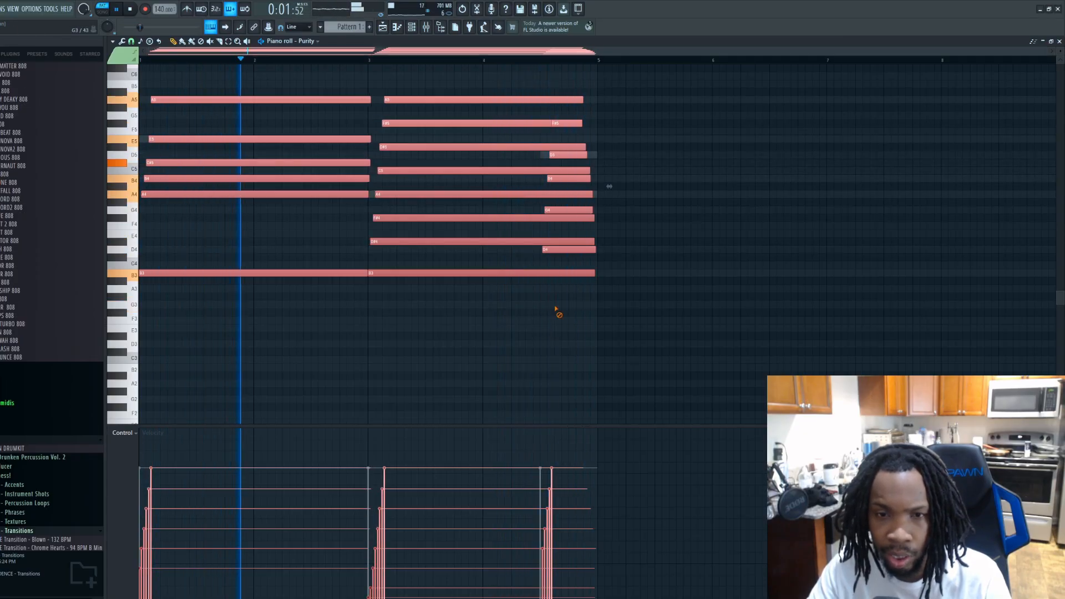
{"action": "key", "text": "ctrl+d"}
{"action": "right_click", "coordinate": [582, 249]}
{"action": "right_click", "coordinate": [577, 210]}
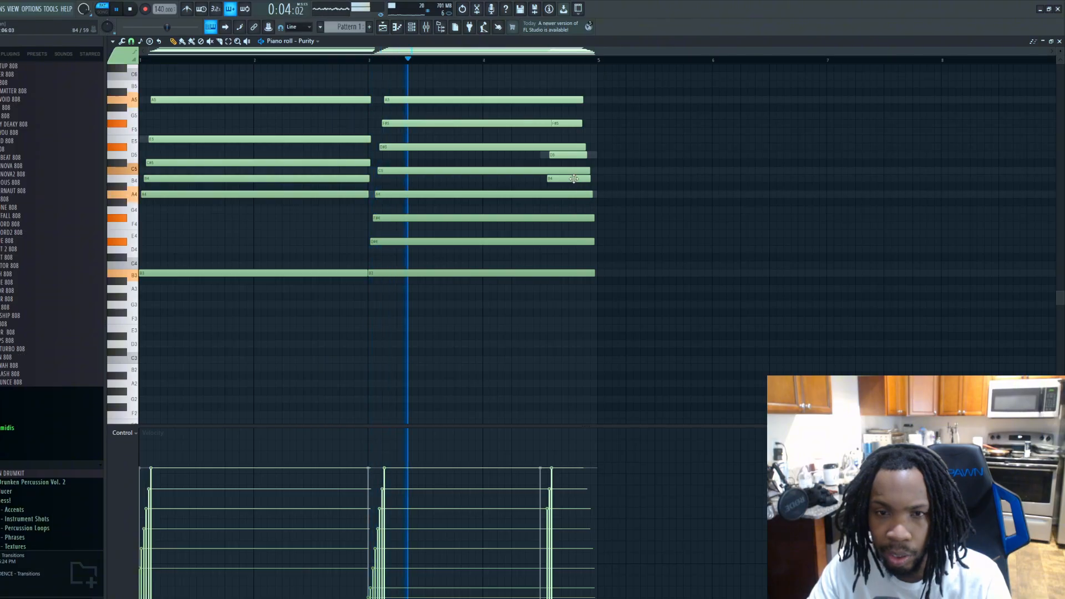
{"action": "right_click", "coordinate": [578, 179]}
{"action": "right_click", "coordinate": [573, 156]}
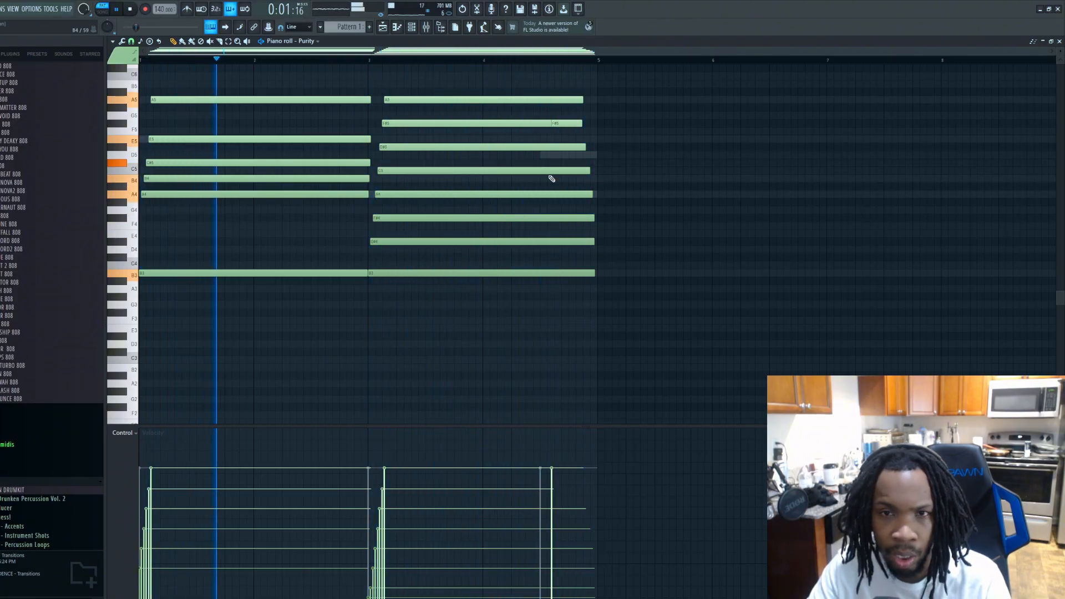
Step: Transpose the second chord down five semitones, putting its lowest note on F#3, and play the pattern
{"action": "left_click_drag", "start_coordinate": [432, 83], "coordinate": [418, 333]}
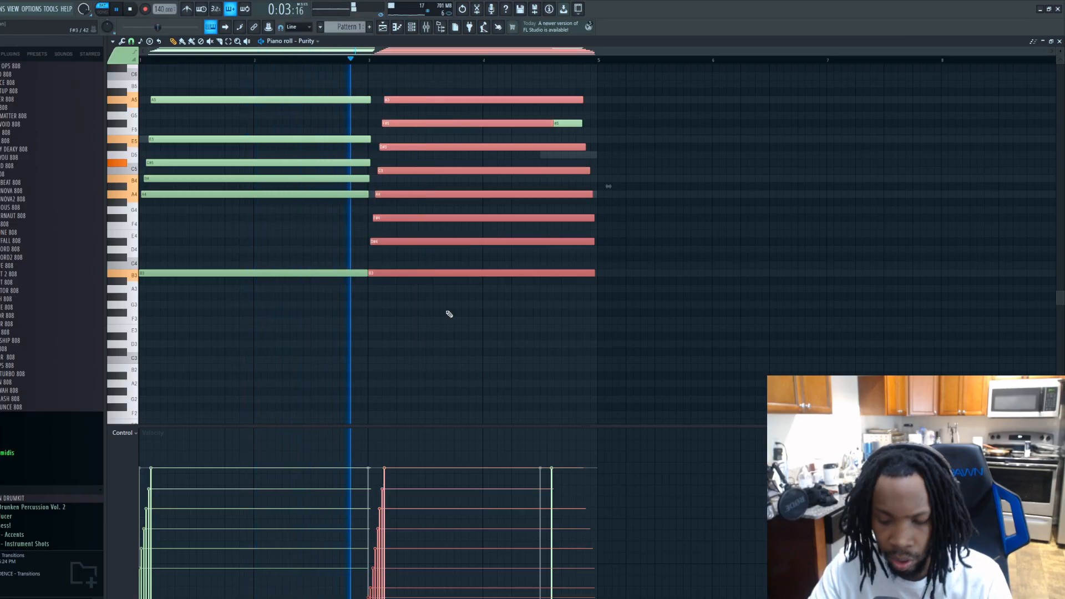
{"action": "key", "text": "space"}
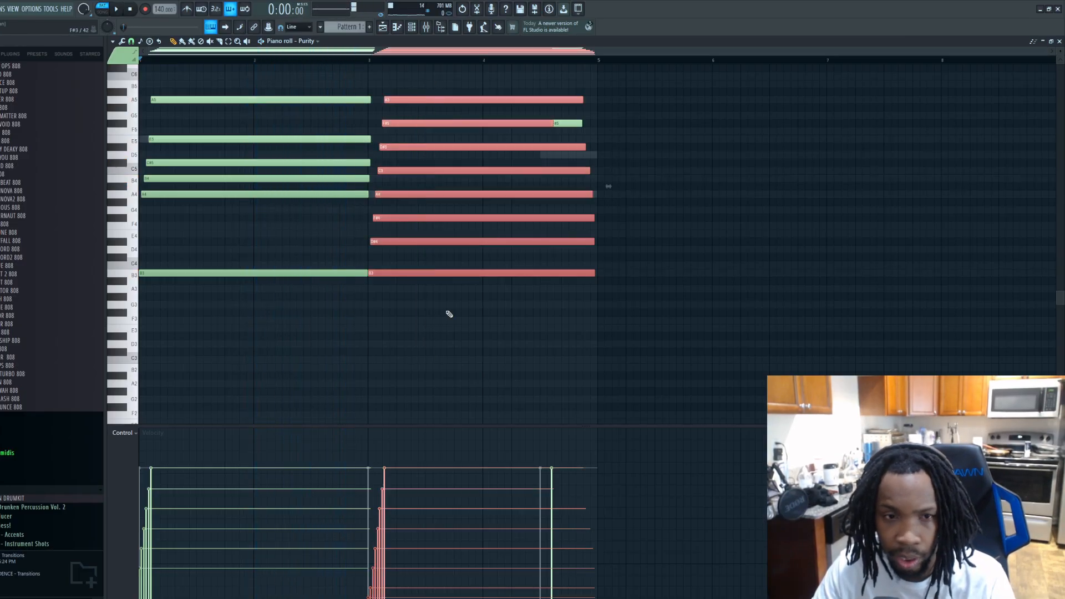
{"action": "key", "text": "Down"}
{"action": "key", "text": "Down"}
{"action": "key", "text": "Down"}
{"action": "key", "text": "Down"}
{"action": "key", "text": "Down"}
{"action": "key", "text": "space"}
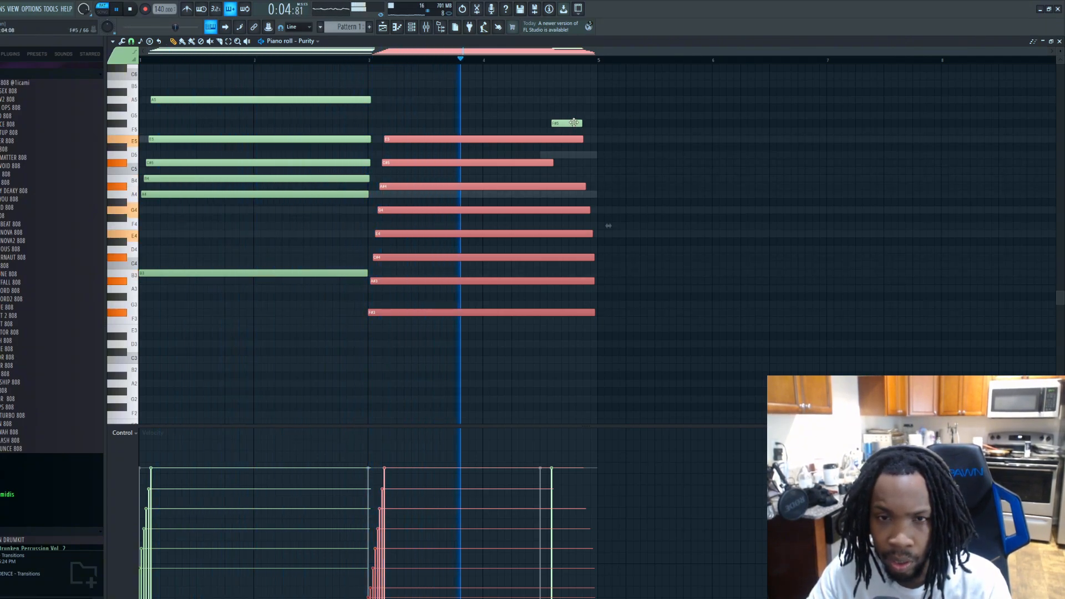
Step: Move the leftover short top note up to G5, starting at the middle of bar 4, and stop playback
{"action": "left_click_drag", "start_coordinate": [573, 122], "coordinate": [563, 114]}
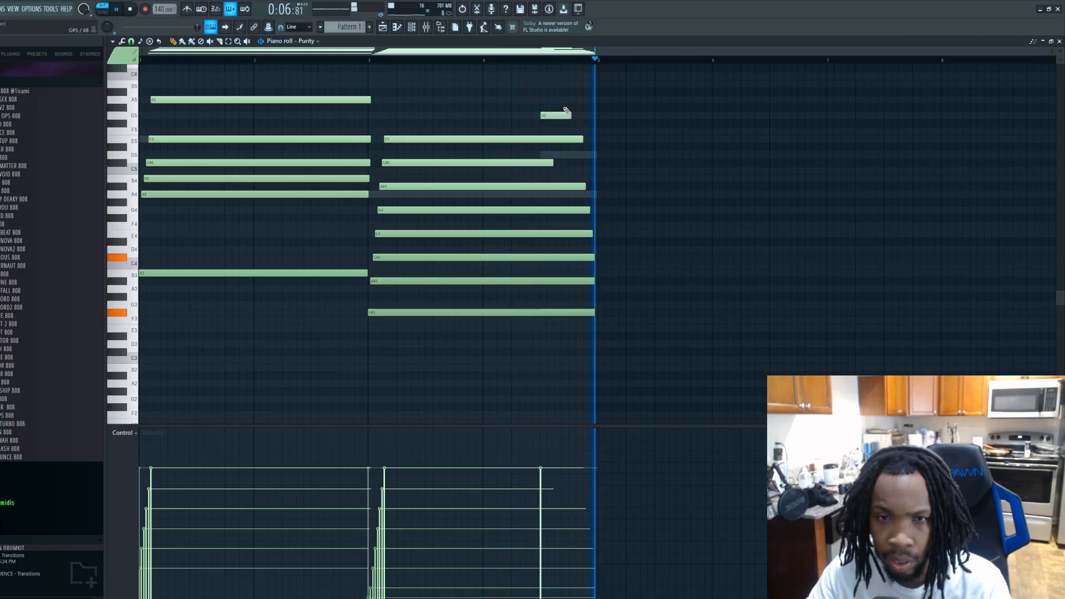
{"action": "key", "text": "space"}
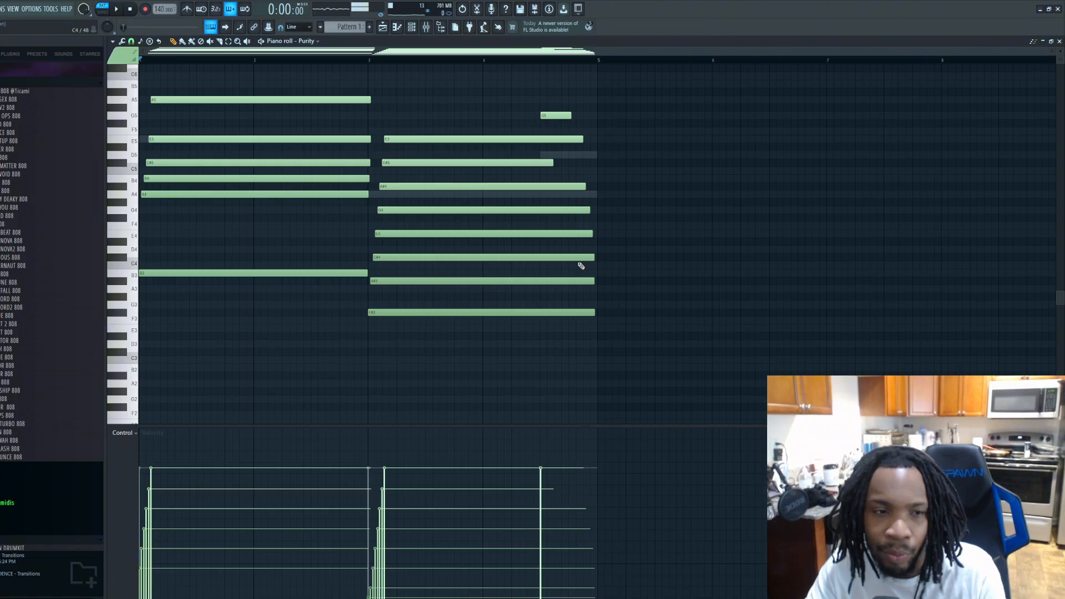
{"action": "scroll", "coordinate": [340, 223], "scroll_direction": "up", "scroll_amount": 4}
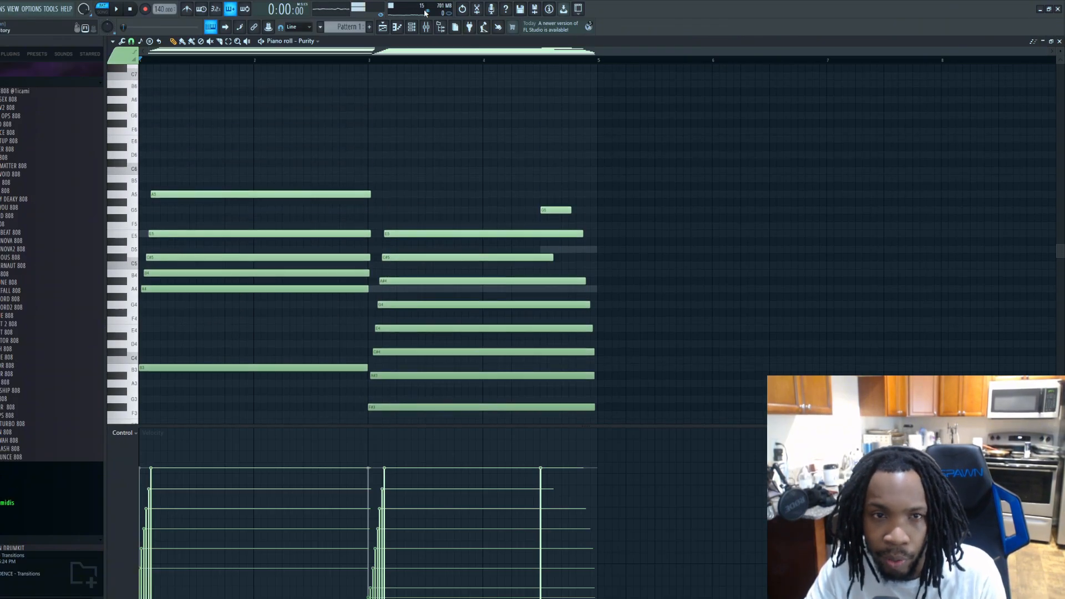
Step: Look over Ripchord's window and the edited chords in Purity's piano roll, including the second chord's A#3 note
{"action": "left_click", "coordinate": [419, 27]}
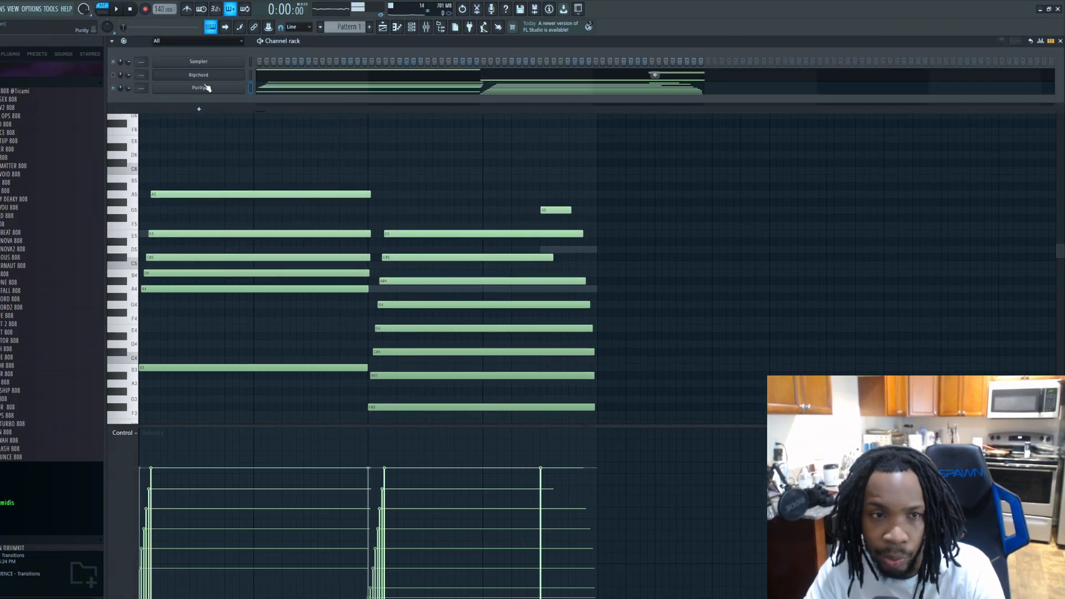
{"action": "left_click", "coordinate": [192, 76]}
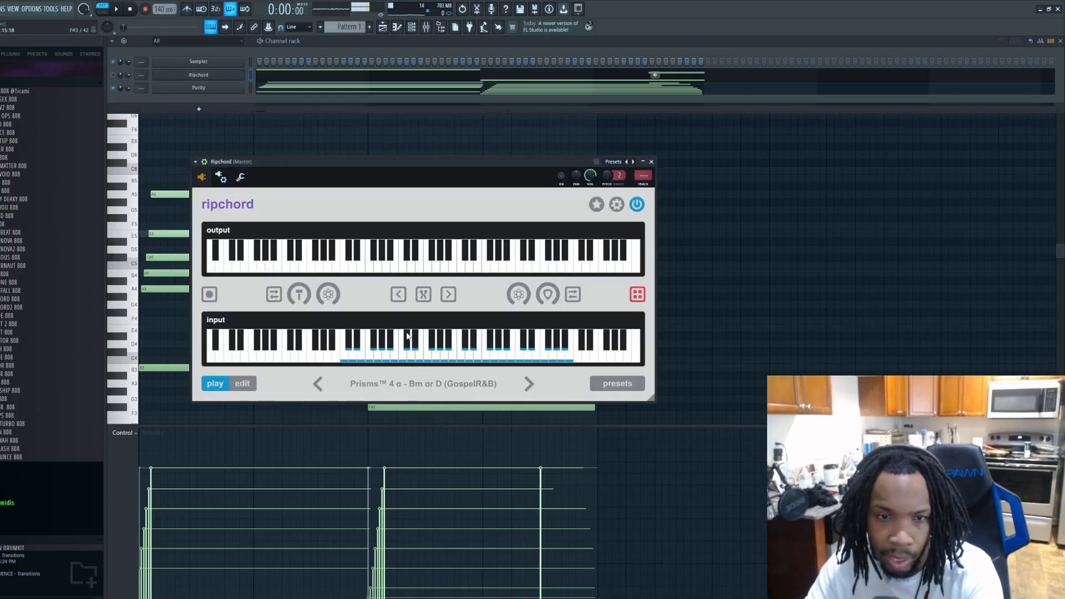
{"action": "left_click", "coordinate": [295, 88]}
{"action": "left_click", "coordinate": [298, 86]}
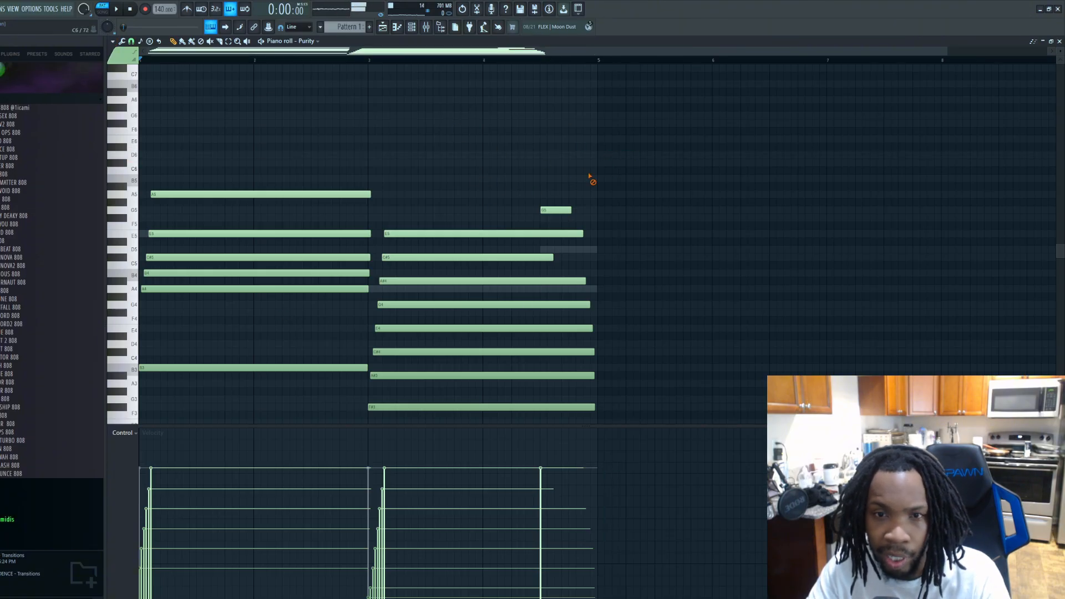
{"action": "scroll", "coordinate": [258, 249], "scroll_direction": "down", "scroll_amount": 3}
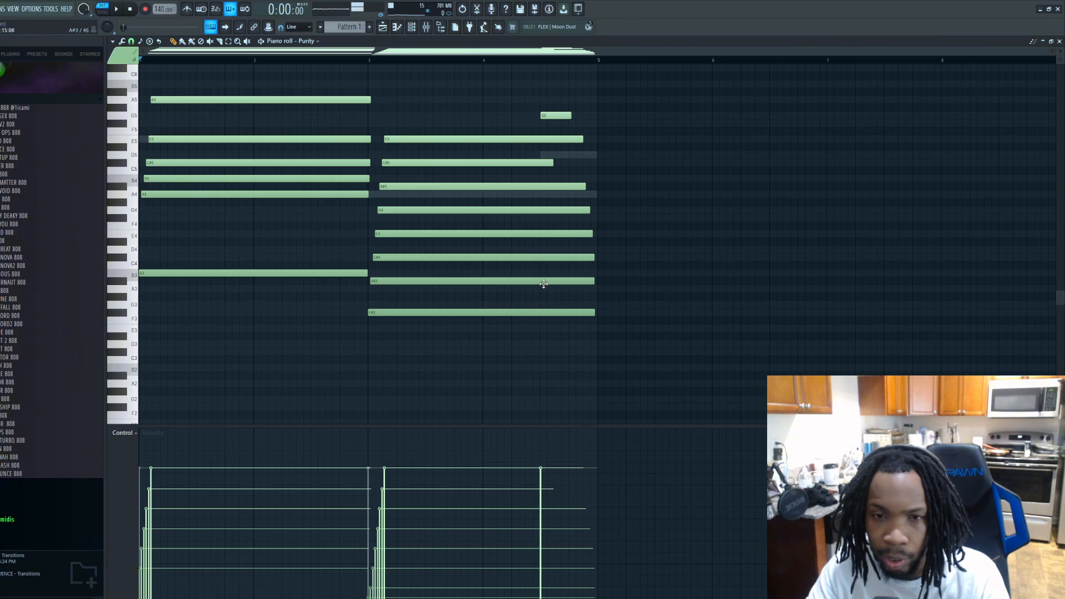
{"action": "left_click_drag", "start_coordinate": [471, 275], "coordinate": [440, 293]}
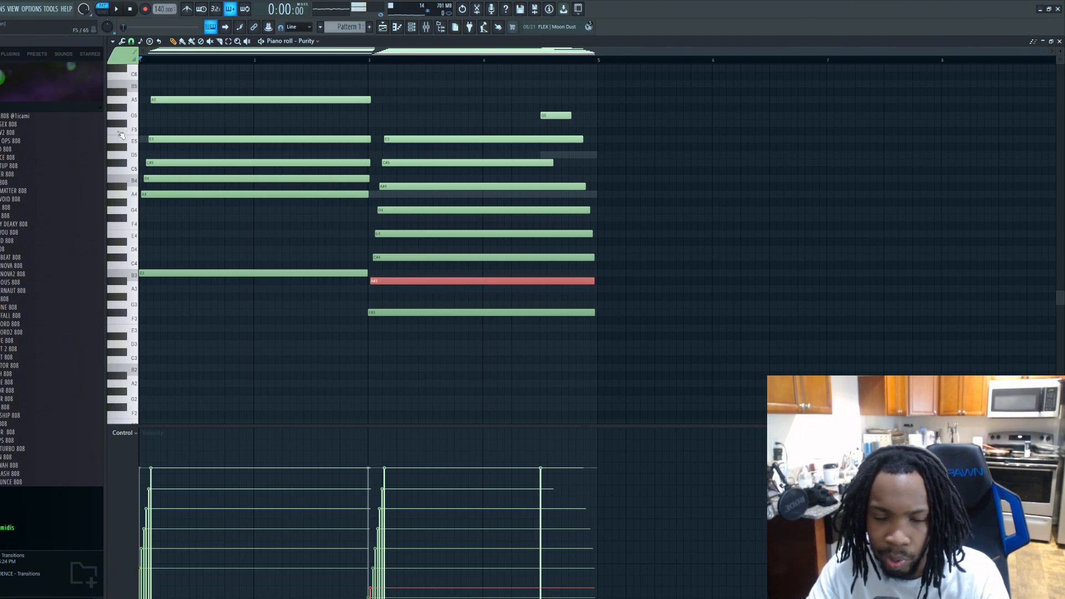
{"action": "scroll", "coordinate": [530, 399], "scroll_direction": "up", "scroll_amount": 4}
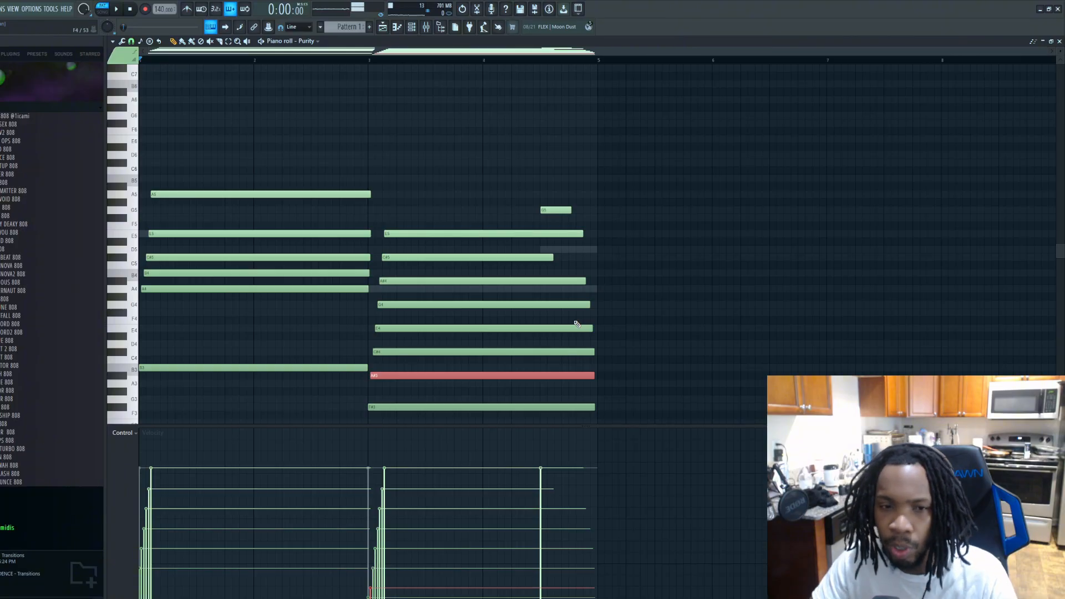
{"action": "key", "text": "F6"}
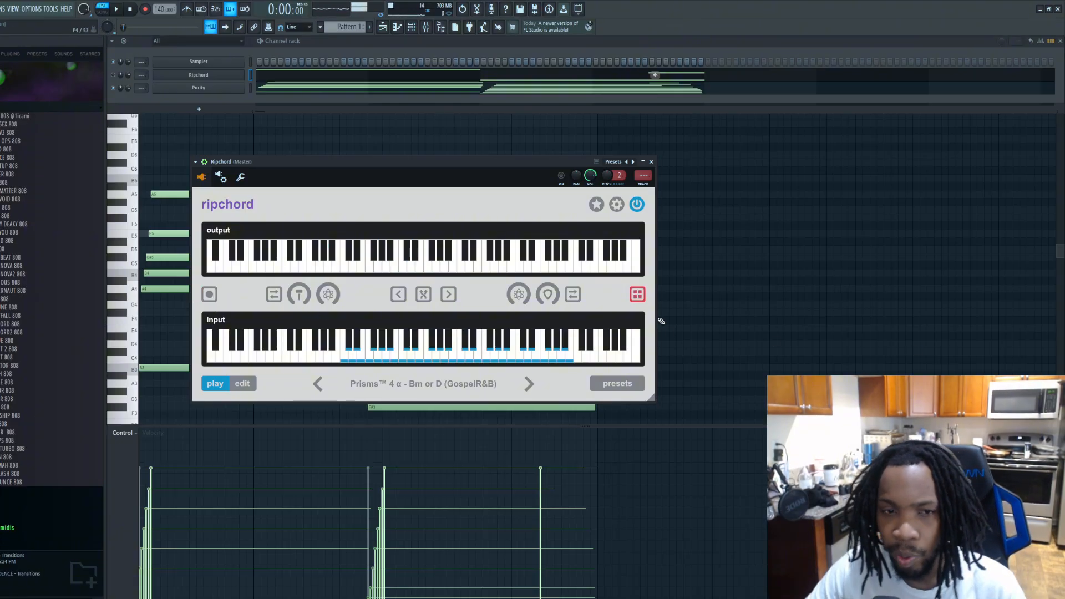
Step: In Purity's piano roll, remove the chords ahead of the one with B3 as lowest note and shift the rest to bar 1
{"action": "left_click_drag", "start_coordinate": [637, 320], "coordinate": [426, 114]}
{"action": "left_click", "coordinate": [409, 89]}
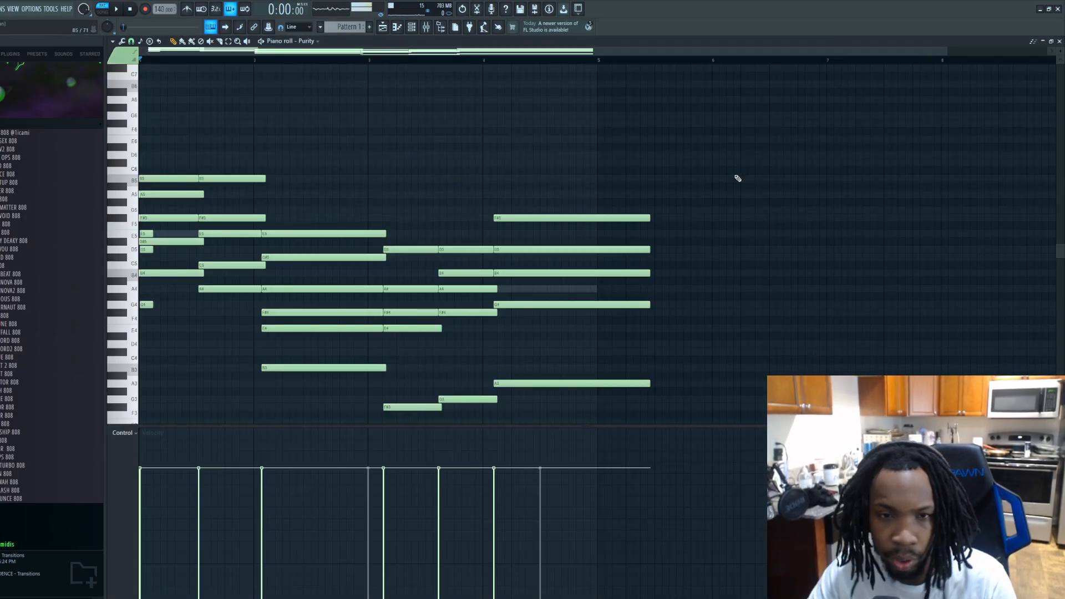
{"action": "scroll", "coordinate": [626, 164], "scroll_direction": "down", "scroll_amount": 1}
Step: Shorten all notes of the first chord so they end just before bar 2
{"action": "mouse_move", "coordinate": [269, 117]}
{"action": "left_mouse_down"}
{"action": "mouse_move", "coordinate": [212, 267]}
{"action": "mouse_move", "coordinate": [246, 321]}
{"action": "left_mouse_up"}
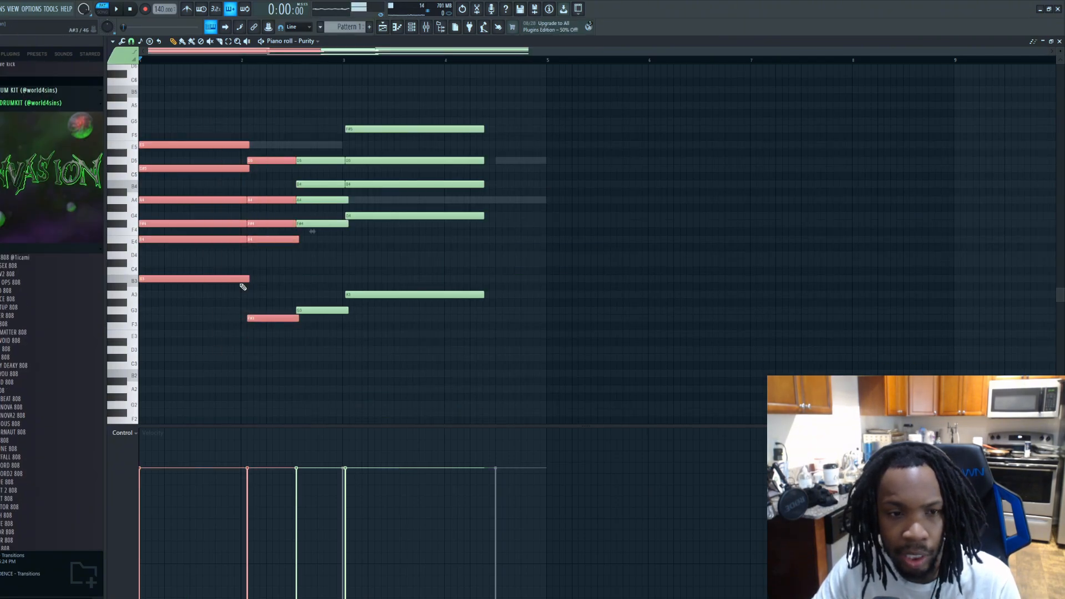
{"action": "left_click_drag", "start_coordinate": [269, 102], "coordinate": [246, 315]}
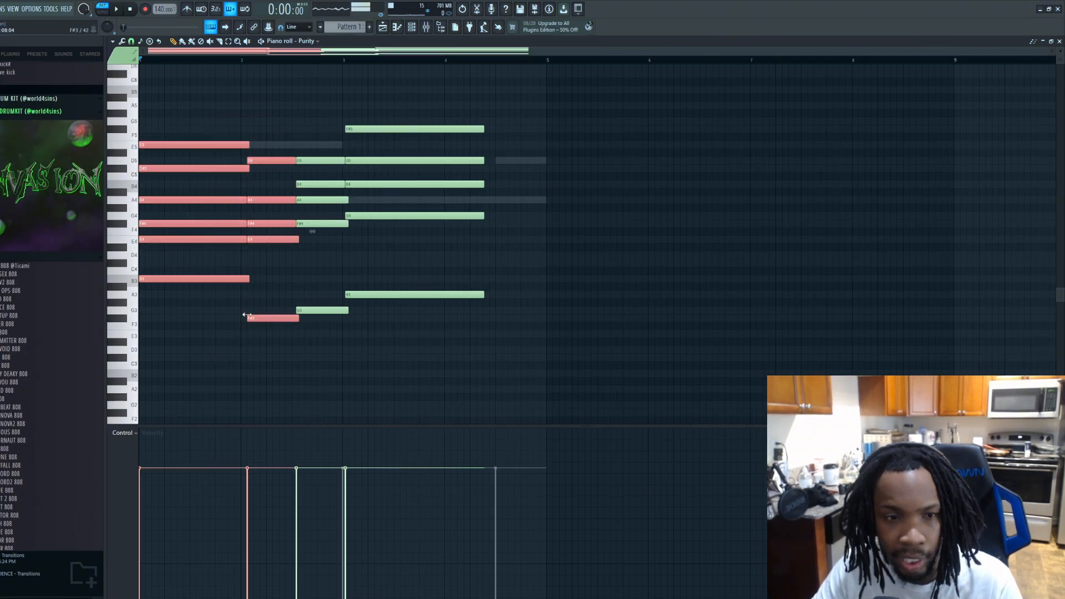
{"action": "left_click_drag", "start_coordinate": [234, 110], "coordinate": [190, 338]}
{"action": "left_click_drag", "start_coordinate": [248, 279], "coordinate": [233, 280]}
{"action": "left_click", "coordinate": [252, 143]}
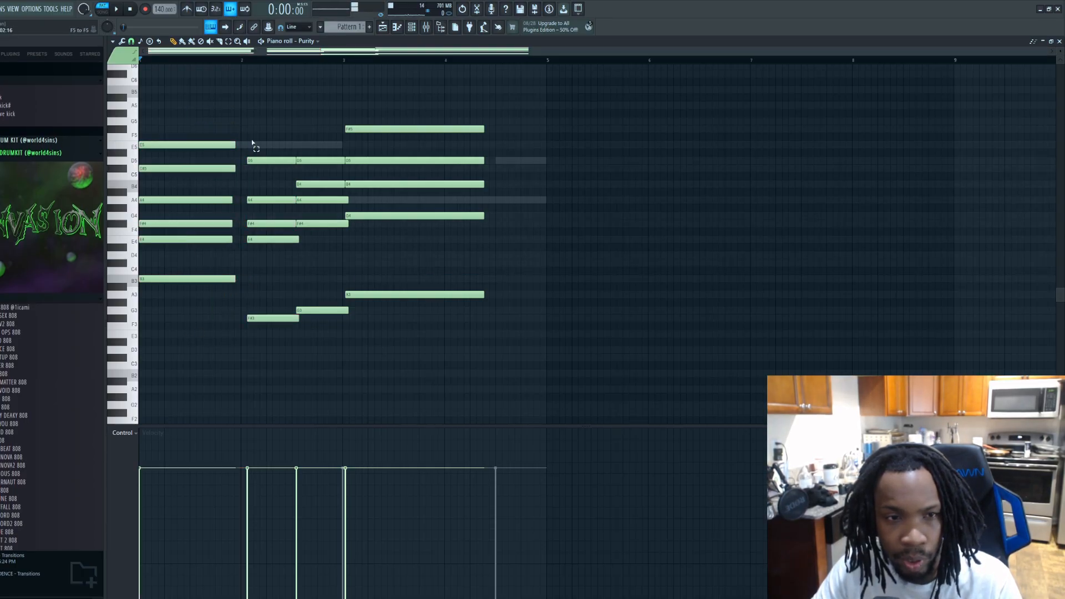
Step: Extend the start of the second chord back to bar 2 and trim its end to about the middle of that bar
{"action": "left_click_drag", "start_coordinate": [252, 143], "coordinate": [240, 322]}
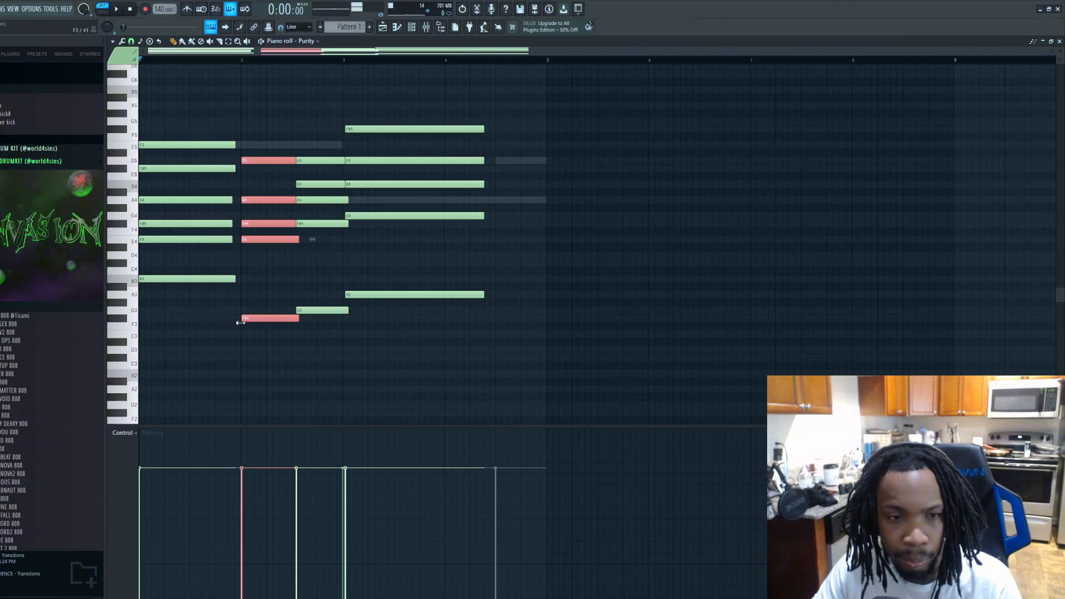
{"action": "left_click_drag", "start_coordinate": [309, 148], "coordinate": [307, 341]}
{"action": "left_click_drag", "start_coordinate": [275, 126], "coordinate": [249, 419]}
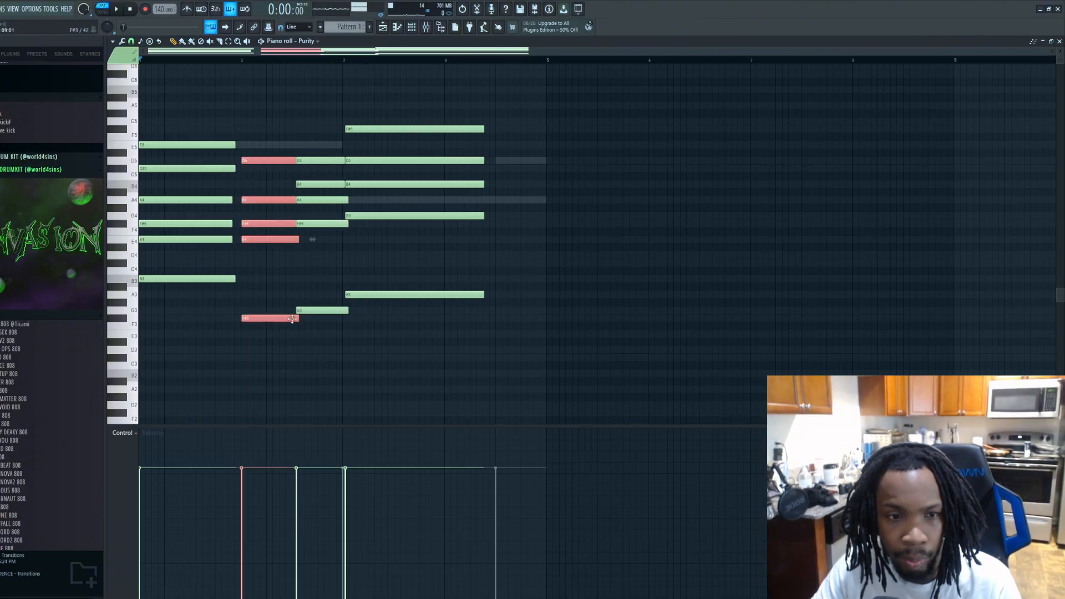
{"action": "left_click_drag", "start_coordinate": [296, 321], "coordinate": [290, 318]}
Step: Align the third chord with the middle of bar 2 and lengthen the last chord to end just before bar 5
{"action": "left_click_drag", "start_coordinate": [313, 146], "coordinate": [299, 346]}
{"action": "left_click_drag", "start_coordinate": [313, 310], "coordinate": [310, 311]}
{"action": "left_click_drag", "start_coordinate": [411, 118], "coordinate": [424, 302]}
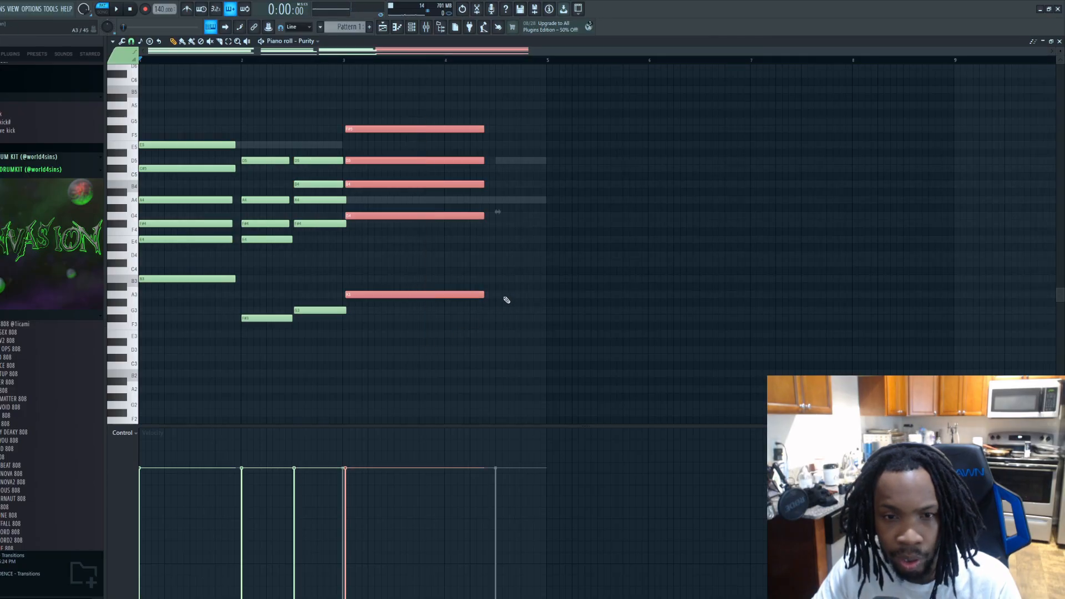
{"action": "left_click_drag", "start_coordinate": [488, 297], "coordinate": [540, 328]}
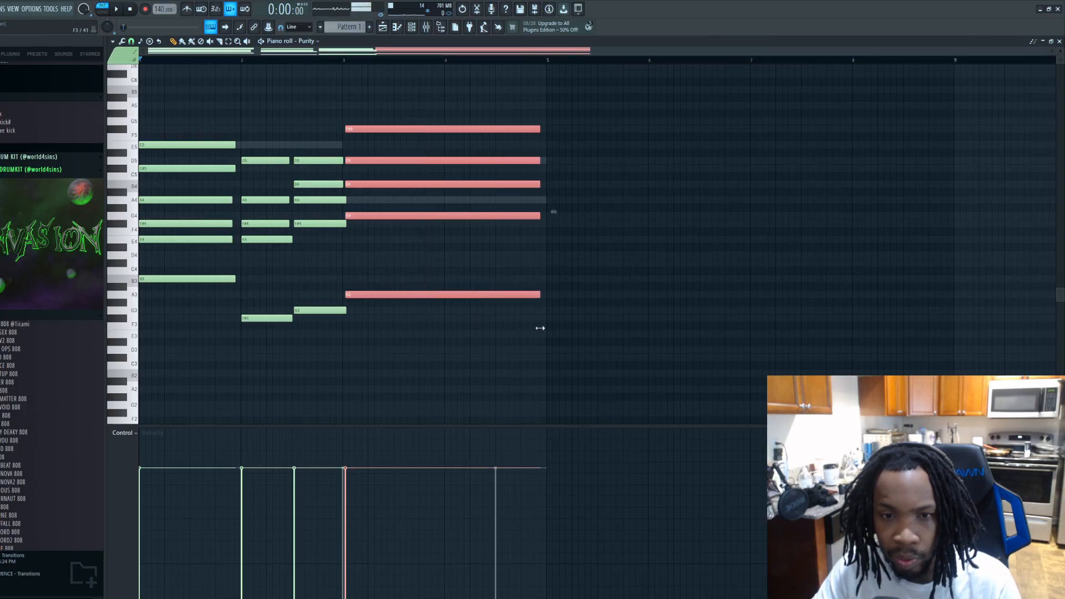
Step: Flip all the notes horizontally to reverse the chord order across the four bars, and play the pattern
{"action": "key", "text": "ctrl+a"}
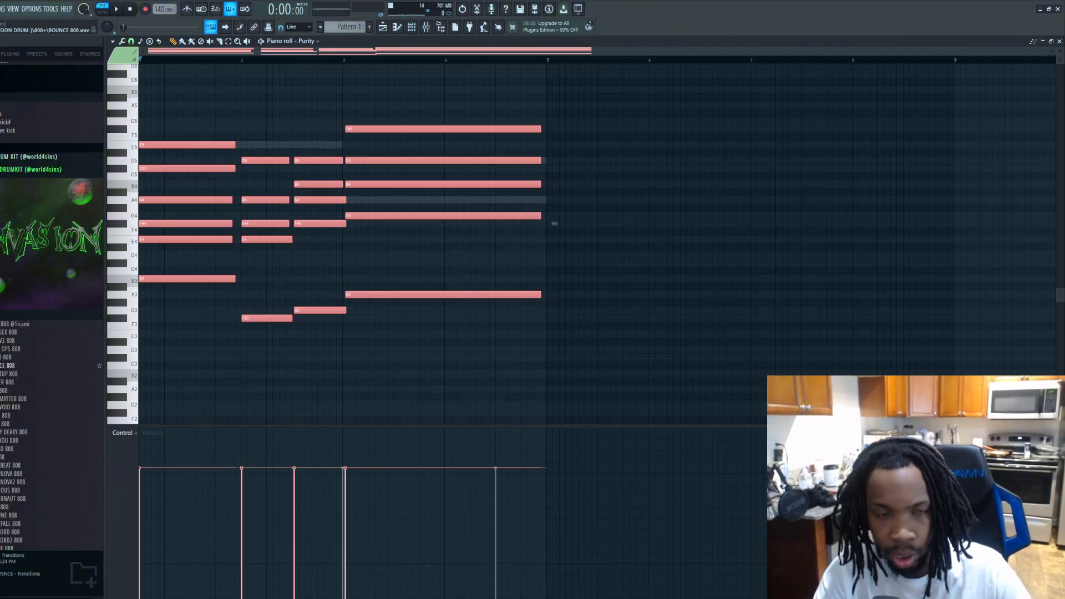
{"action": "key", "text": "alt+y"}
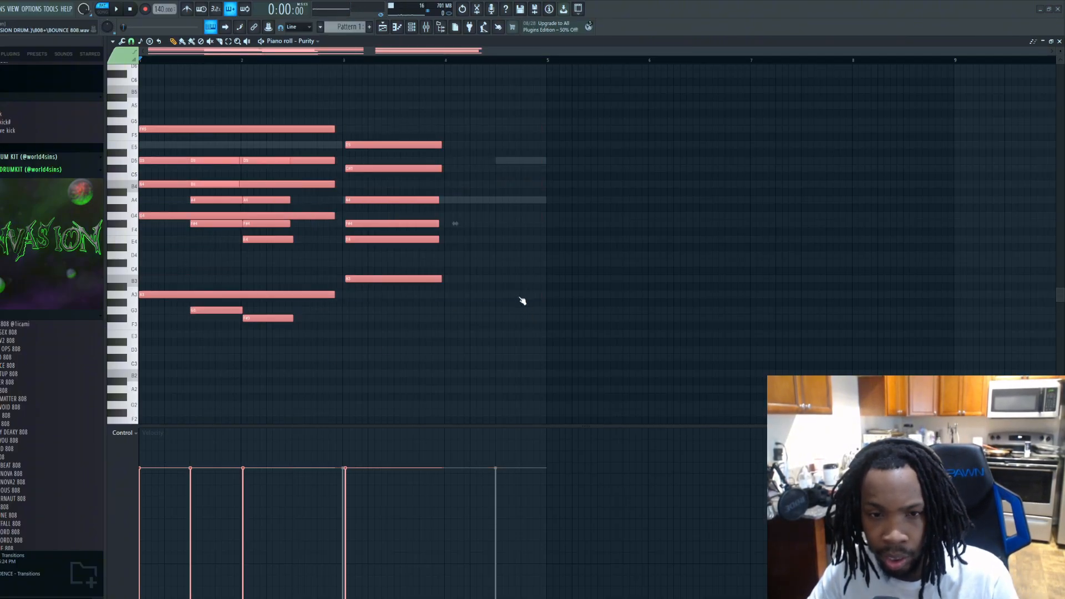
{"action": "left_click", "coordinate": [518, 316]}
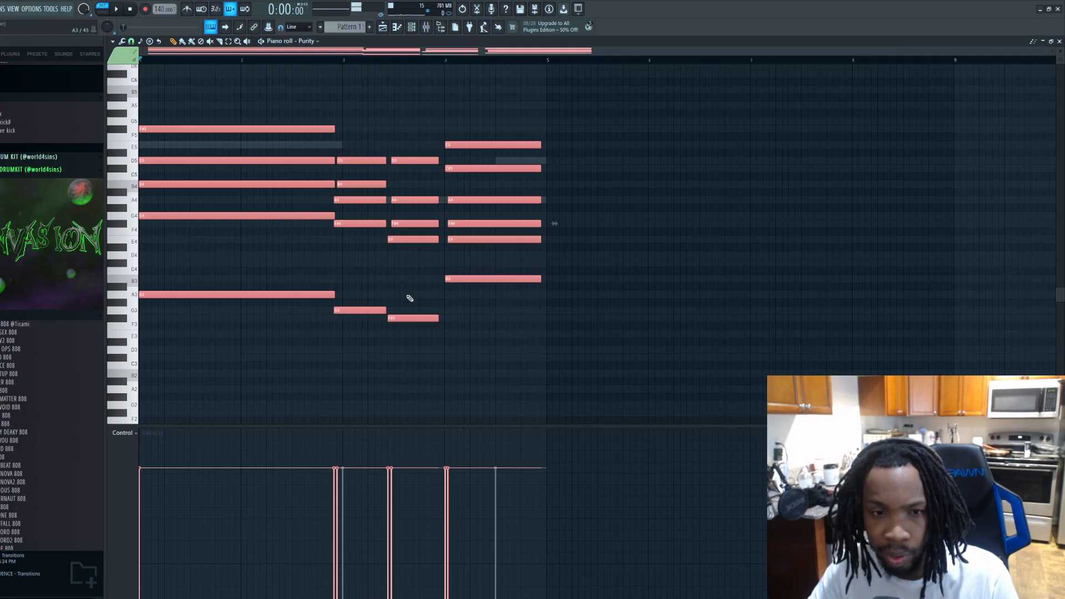
{"action": "key", "text": "space"}
Step: Shift the last three chords to begin at bar 3, and resize the final chord to span bar 4, ending just before bar 5
{"action": "left_click_drag", "start_coordinate": [431, 111], "coordinate": [369, 311]}
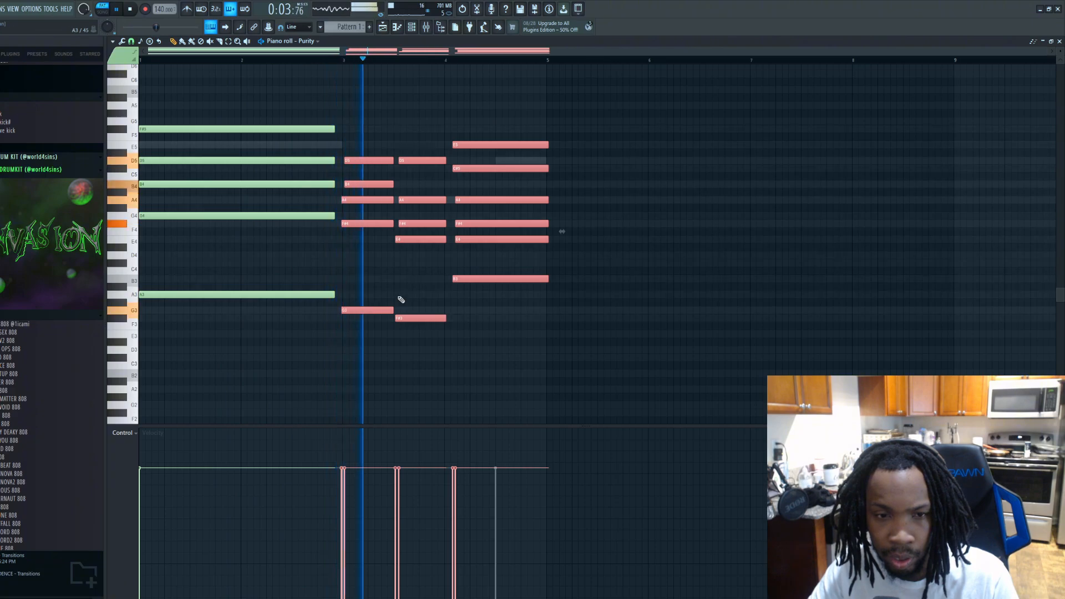
{"action": "left_click_drag", "start_coordinate": [511, 108], "coordinate": [476, 322]}
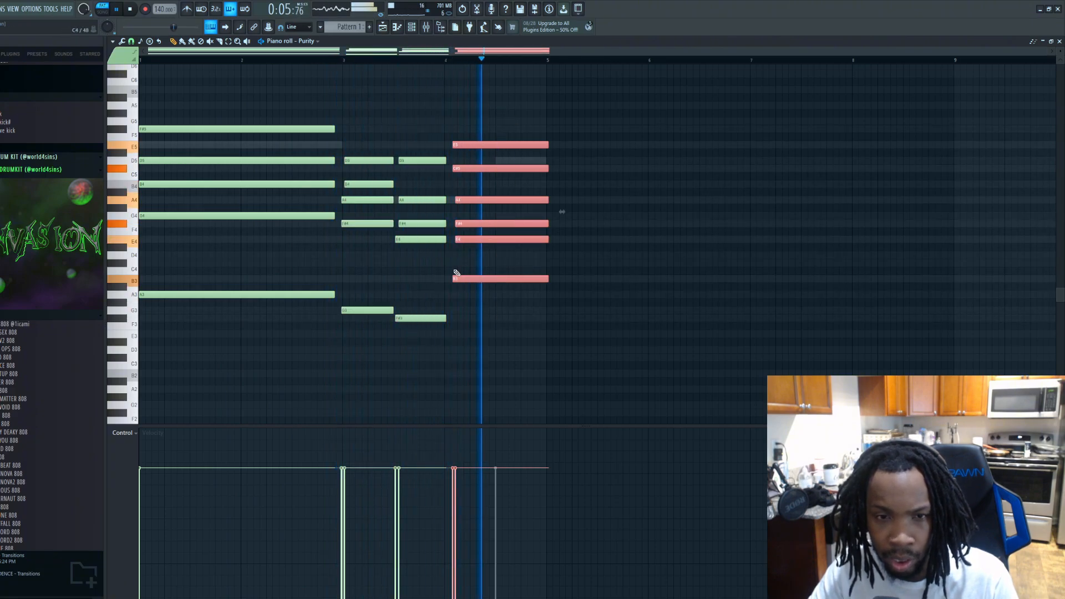
{"action": "left_click_drag", "start_coordinate": [455, 280], "coordinate": [450, 281]}
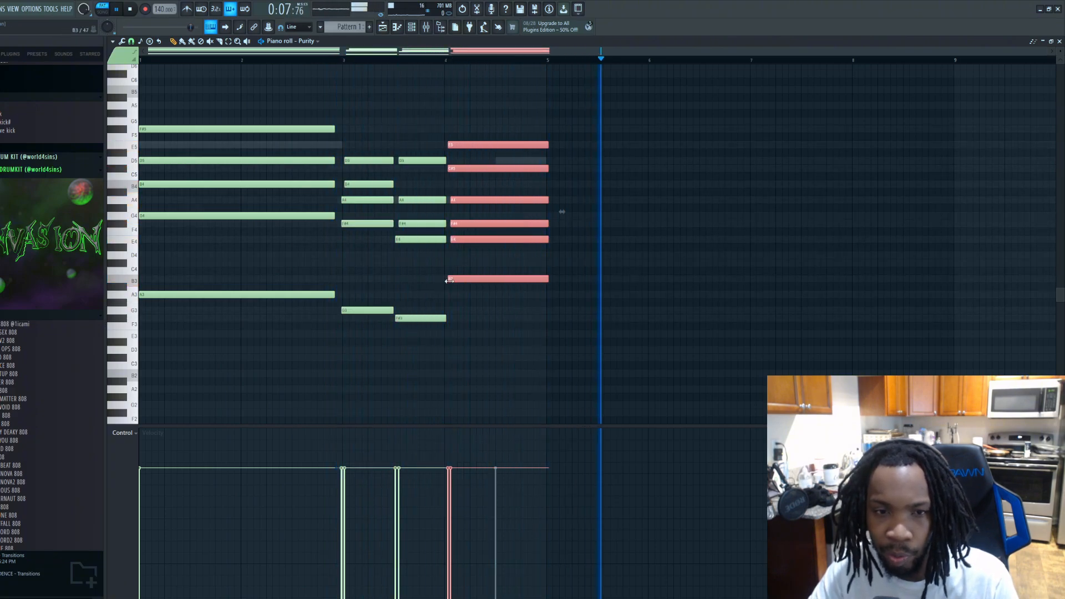
{"action": "key", "text": "space"}
{"action": "left_click_drag", "start_coordinate": [551, 279], "coordinate": [540, 279]}
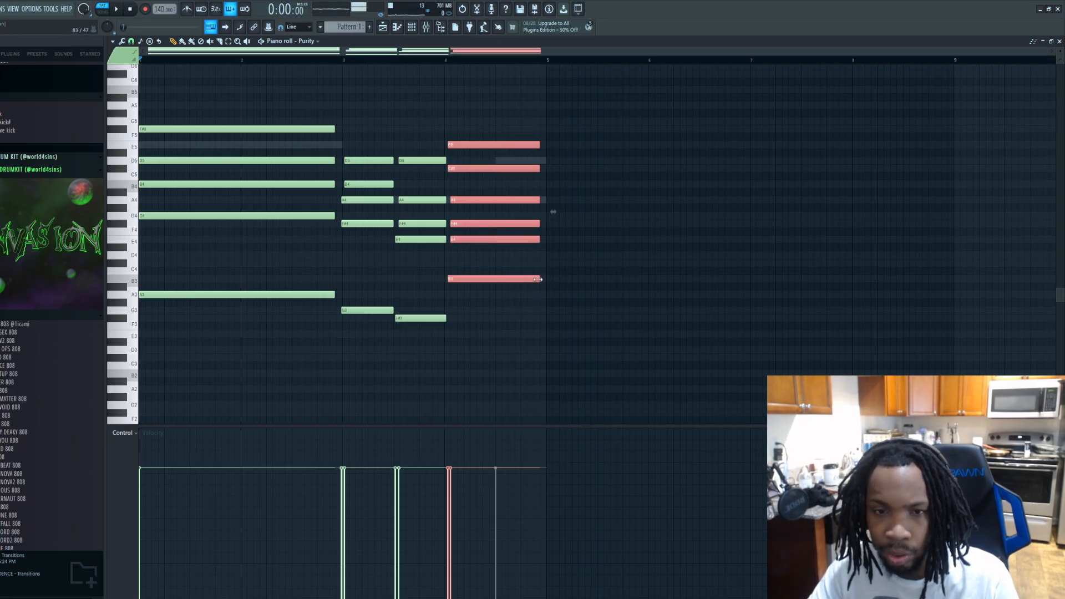
Step: Nudge the last three chords onto bar 3, the middle of bar 3 and bar 4, and play the pattern
{"action": "scroll", "coordinate": [354, 127], "scroll_direction": "up", "scroll_amount": 4}
{"action": "left_click_drag", "start_coordinate": [309, 136], "coordinate": [344, 315]}
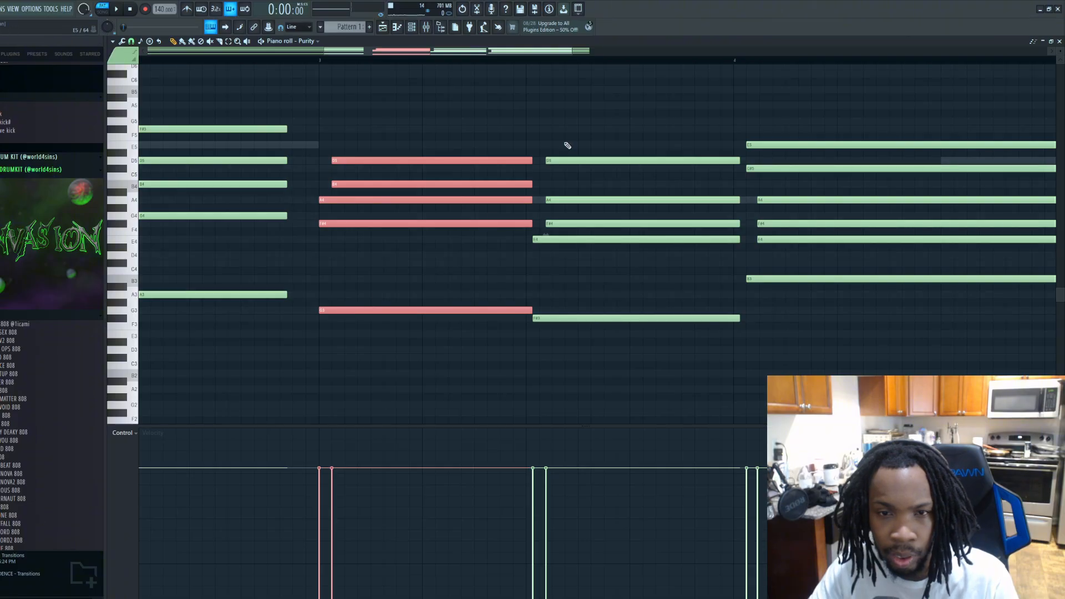
{"action": "left_click_drag", "start_coordinate": [568, 157], "coordinate": [562, 376]}
{"action": "scroll", "coordinate": [316, 316], "scroll_direction": "down", "scroll_amount": 4}
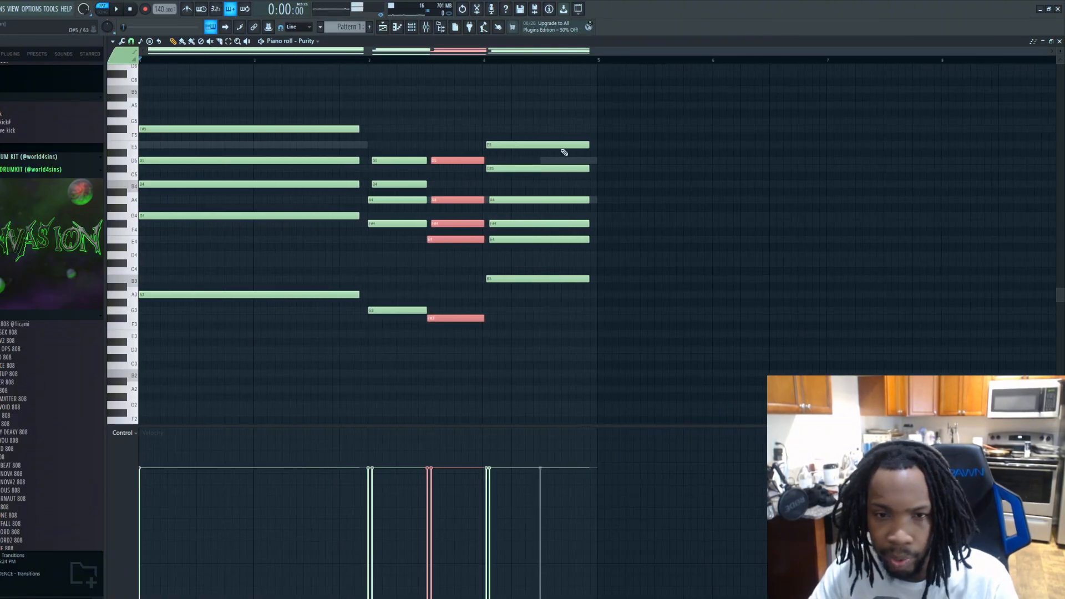
{"action": "scroll", "coordinate": [535, 130], "scroll_direction": "up", "scroll_amount": 4}
{"action": "left_click_drag", "start_coordinate": [473, 108], "coordinate": [476, 328]}
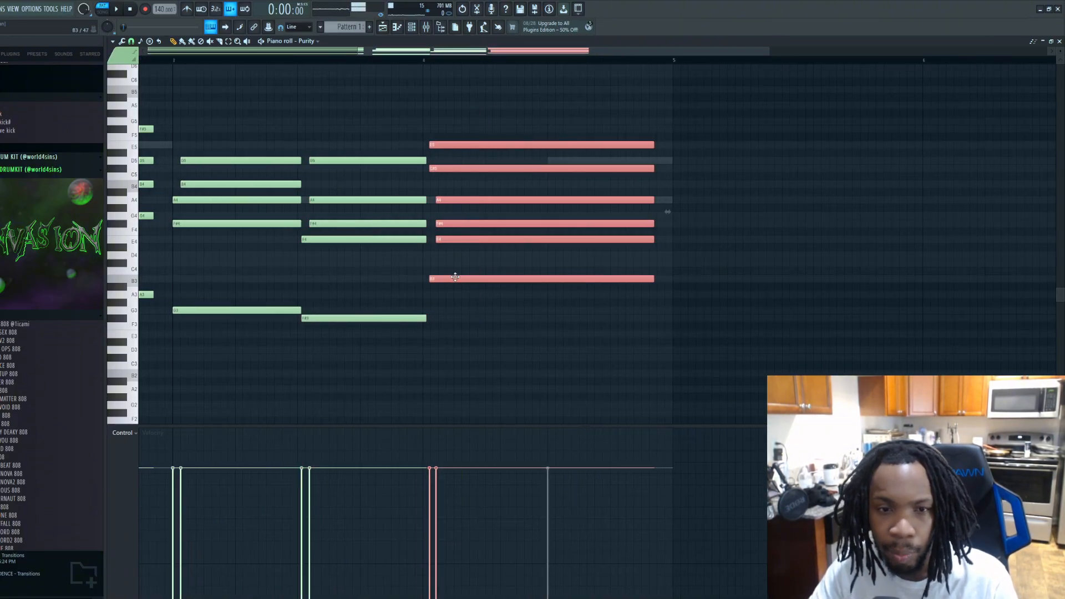
{"action": "scroll", "coordinate": [459, 333], "scroll_direction": "down", "scroll_amount": 4}
{"action": "key", "text": "space"}
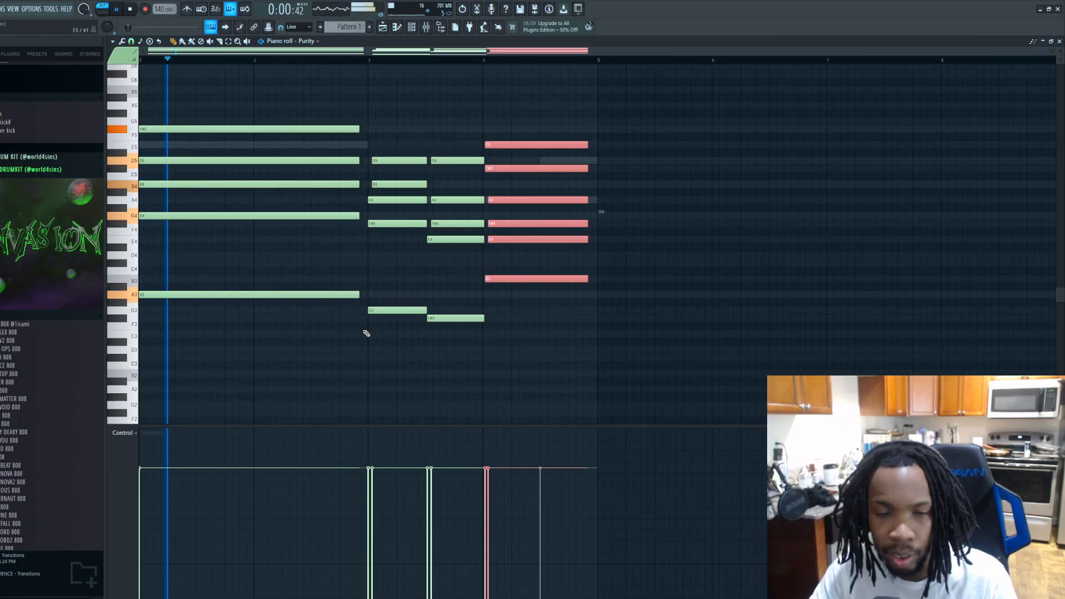
Step: Stop playback, open Ripchord from the channel rack and turn on its pick-shaped strum control
{"action": "left_click", "coordinate": [413, 27]}
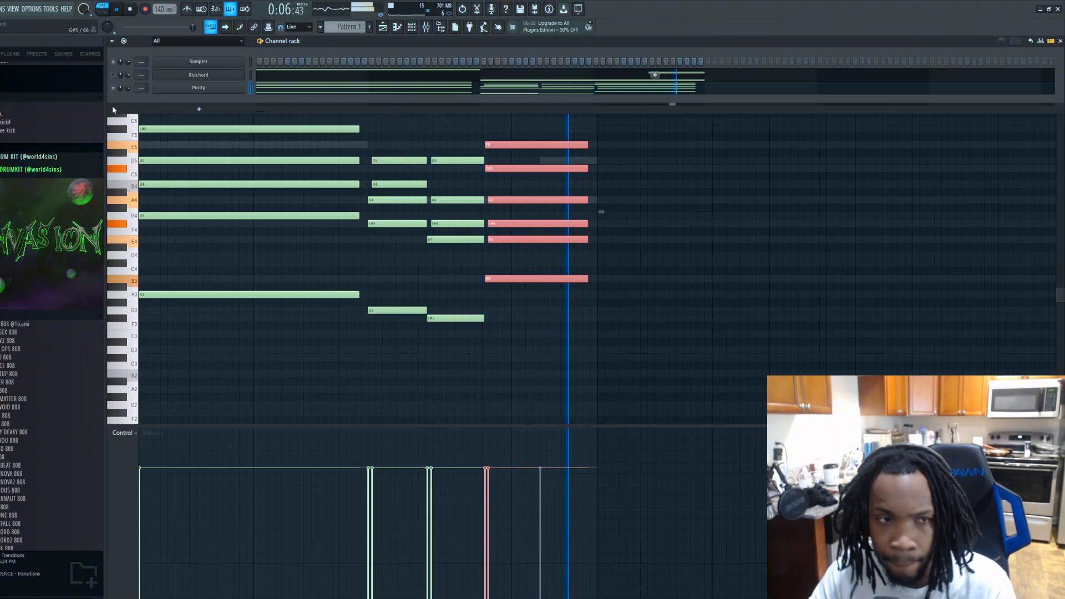
{"action": "key", "text": "space"}
{"action": "left_click", "coordinate": [199, 75]}
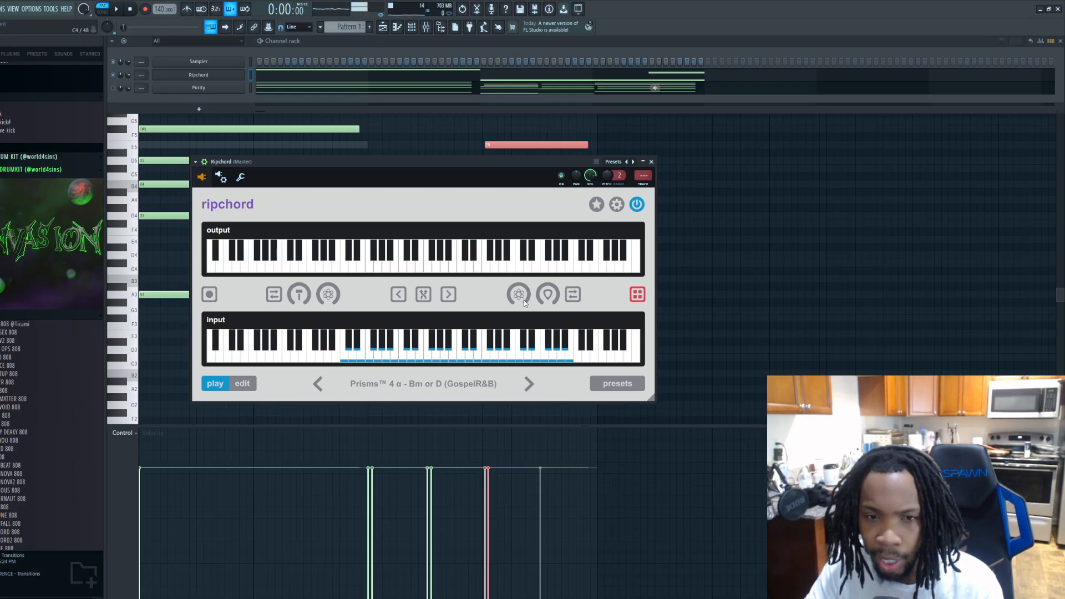
{"action": "left_click", "coordinate": [544, 300]}
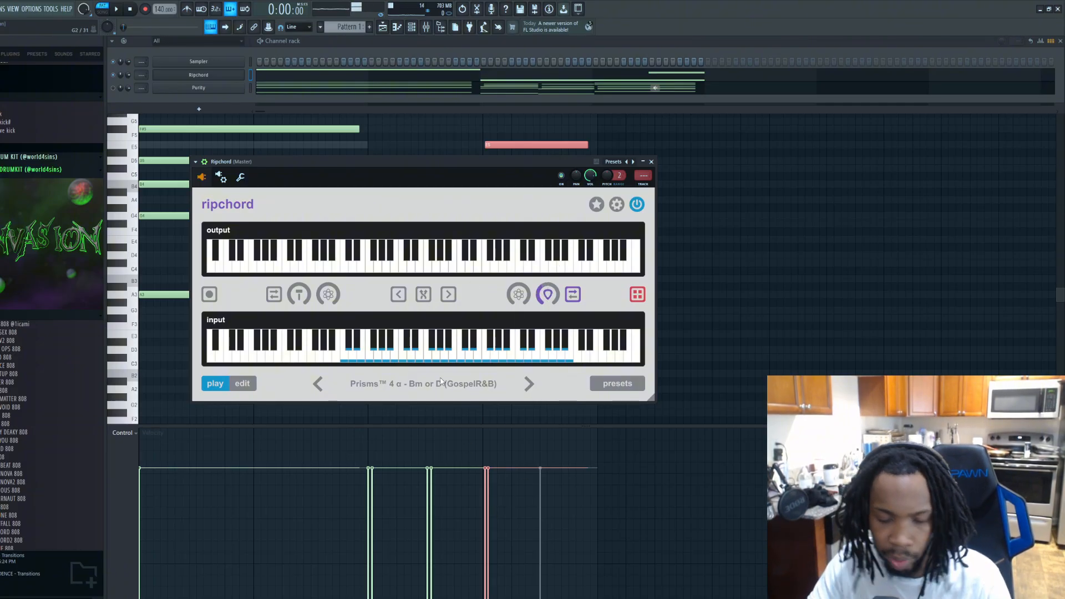
Step: Audition several chords through Ripchord and play back part of the pattern
{"action": "key", "text": "w"}
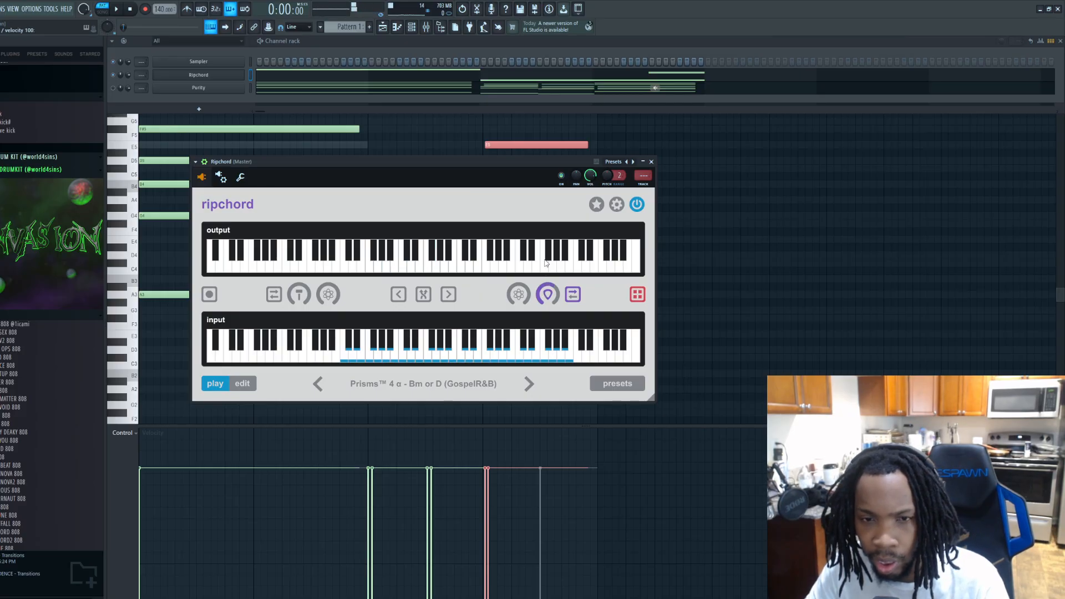
{"action": "key", "text": "m"}
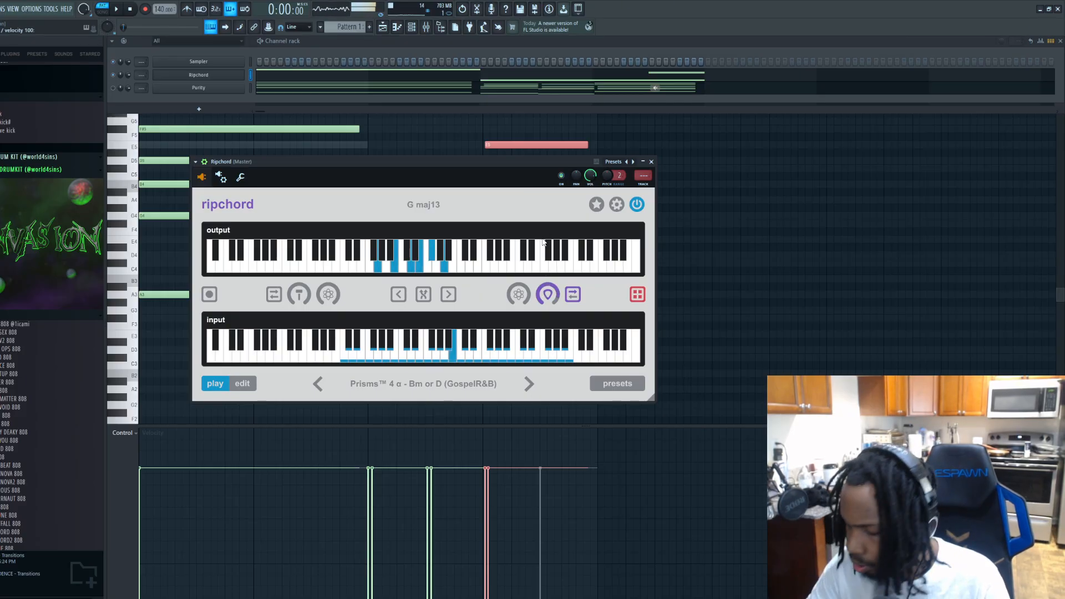
{"action": "key", "text": "e"}
{"action": "key", "text": "m"}
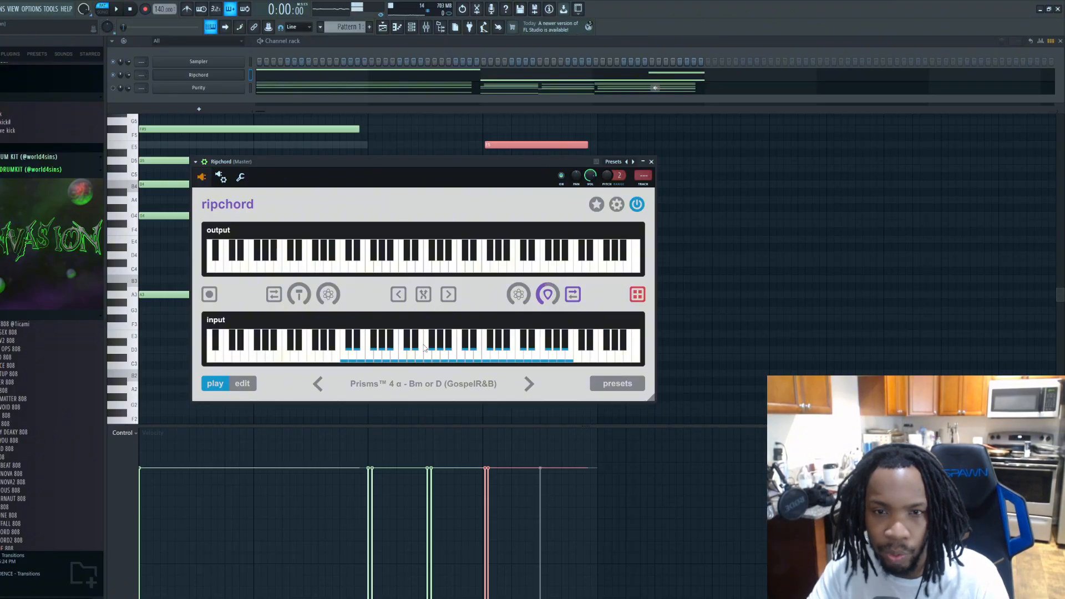
{"action": "key", "text": "space"}
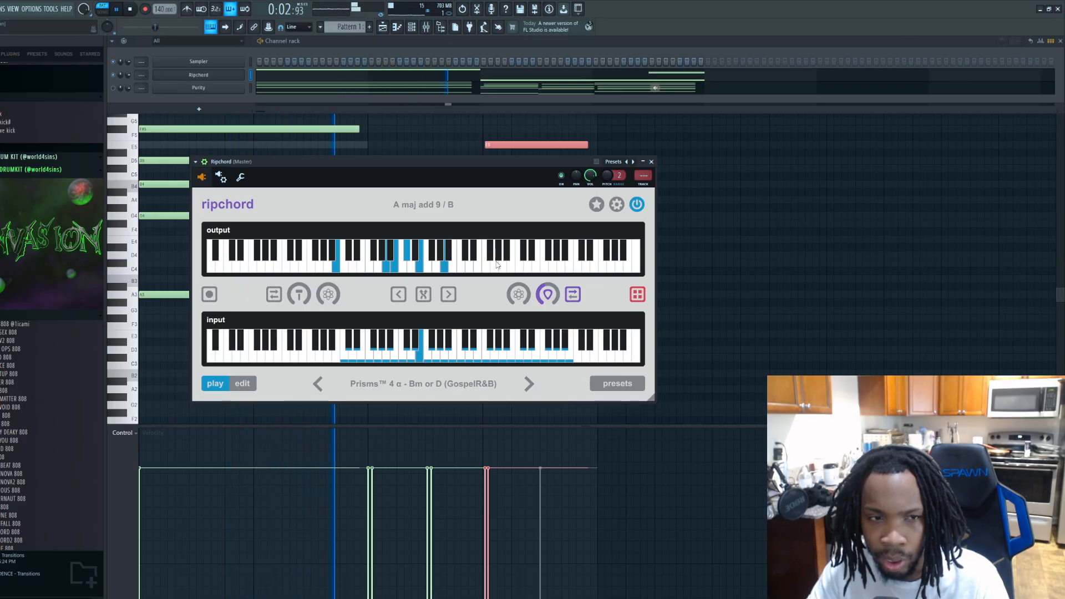
{"action": "key", "text": "space"}
Step: Browse Ripchord's list of Prisms 4 presets and return to the keyboard view
{"action": "left_click", "coordinate": [617, 383]}
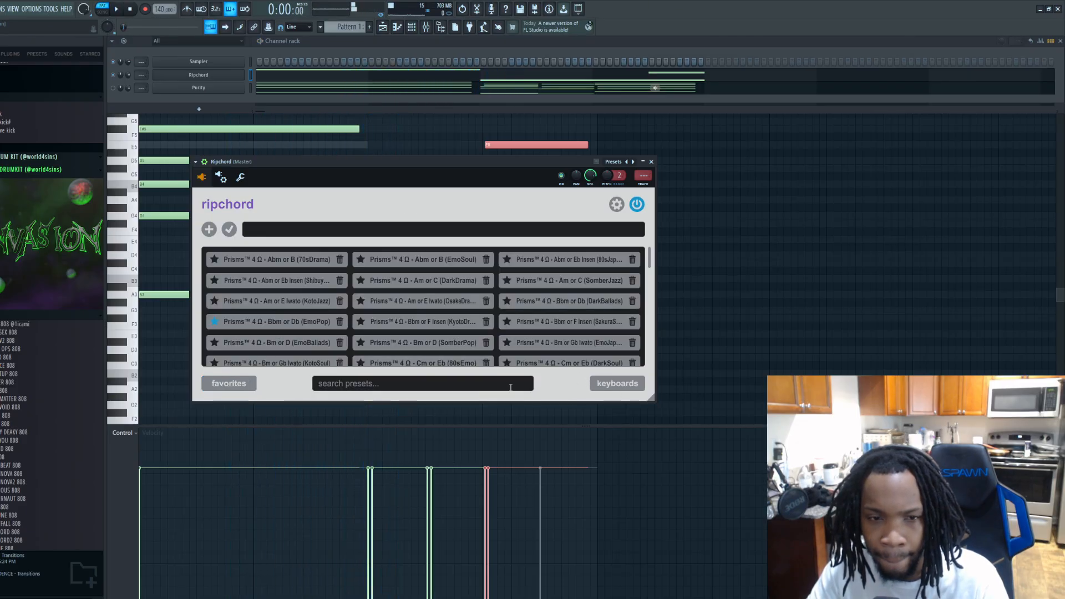
{"action": "scroll", "coordinate": [442, 274], "scroll_direction": "down", "scroll_amount": 4}
{"action": "scroll", "coordinate": [450, 327], "scroll_direction": "up", "scroll_amount": 5}
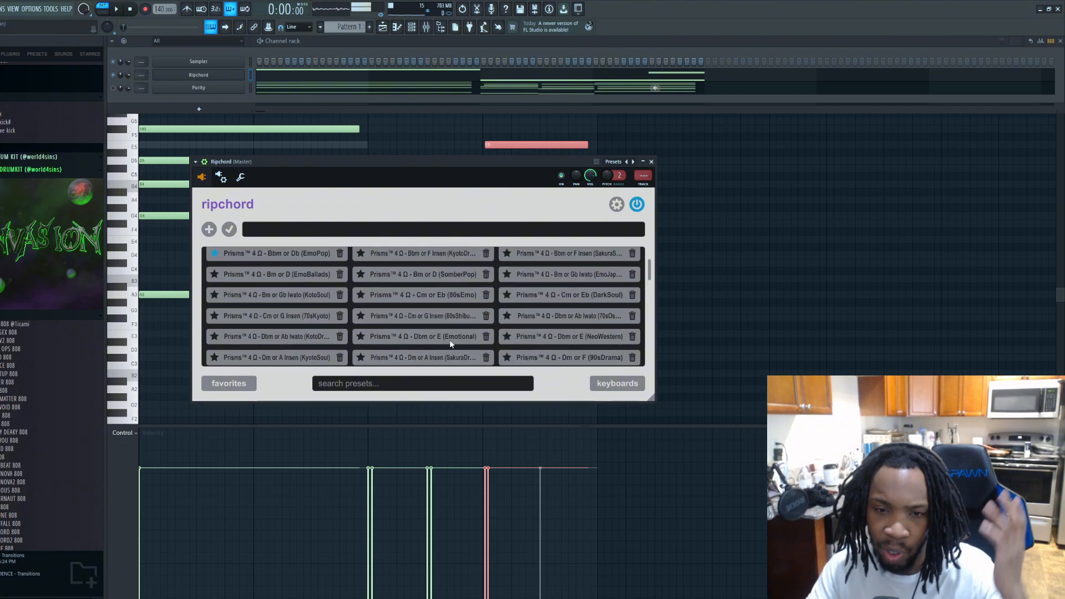
{"action": "scroll", "coordinate": [486, 310], "scroll_direction": "up", "scroll_amount": 1}
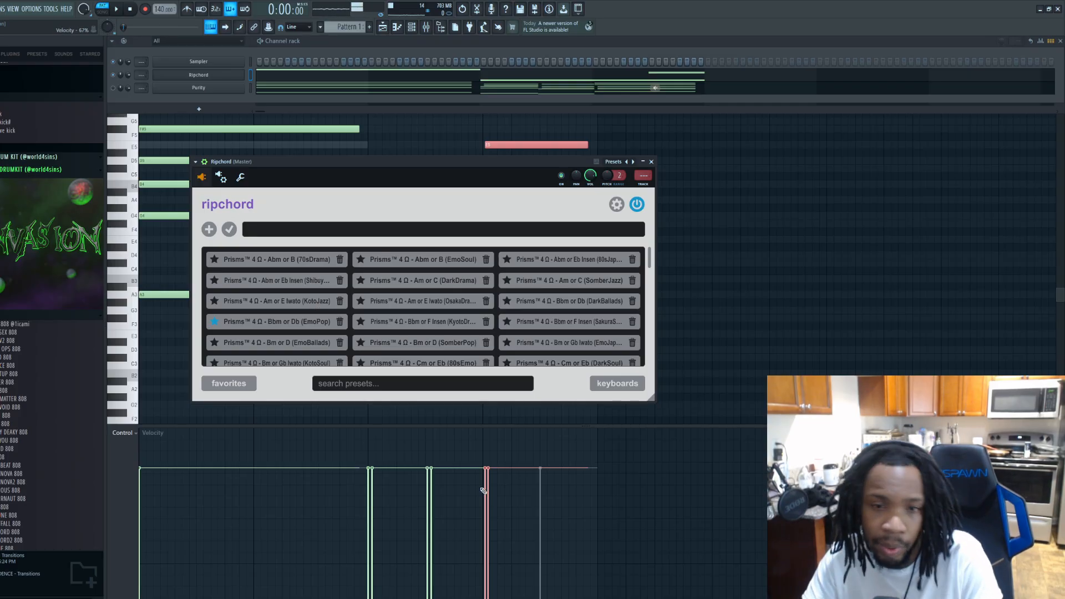
{"action": "scroll", "coordinate": [332, 341], "scroll_direction": "down", "scroll_amount": 1}
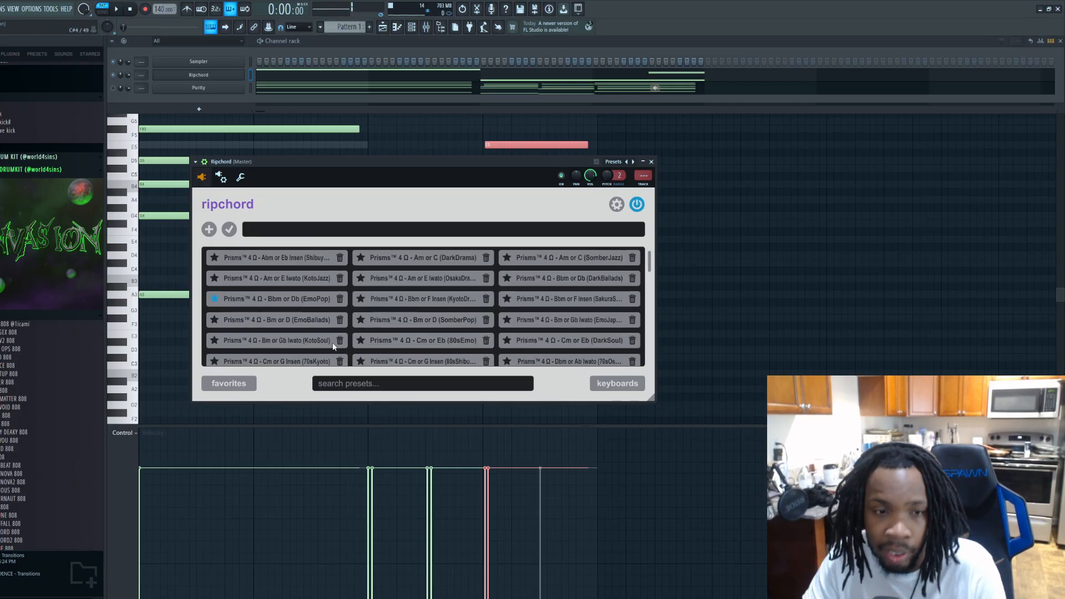
{"action": "scroll", "coordinate": [319, 308], "scroll_direction": "up", "scroll_amount": 1}
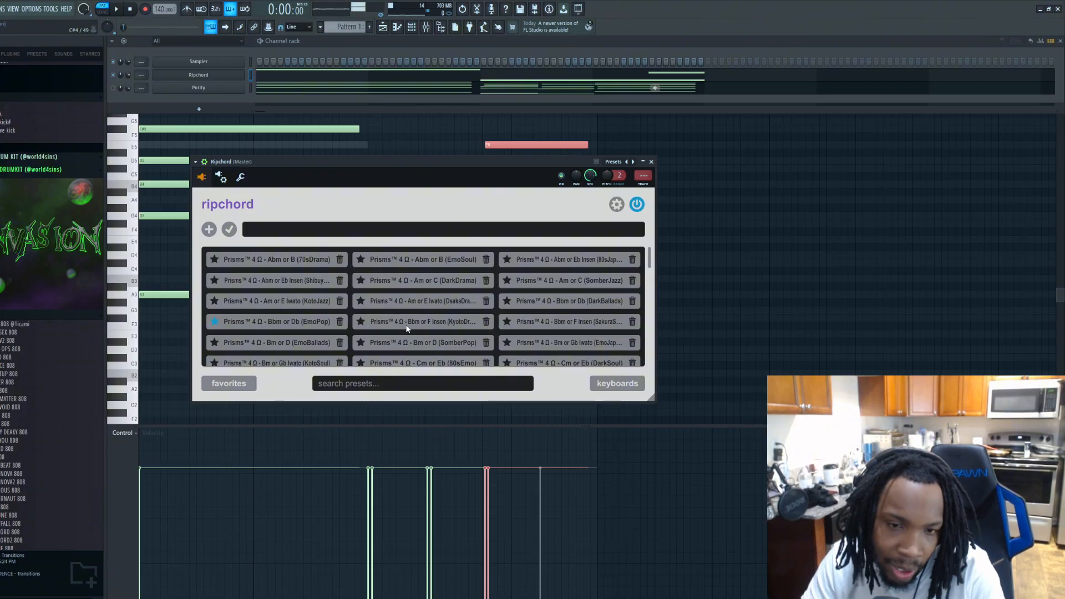
{"action": "scroll", "coordinate": [432, 312], "scroll_direction": "down", "scroll_amount": 4}
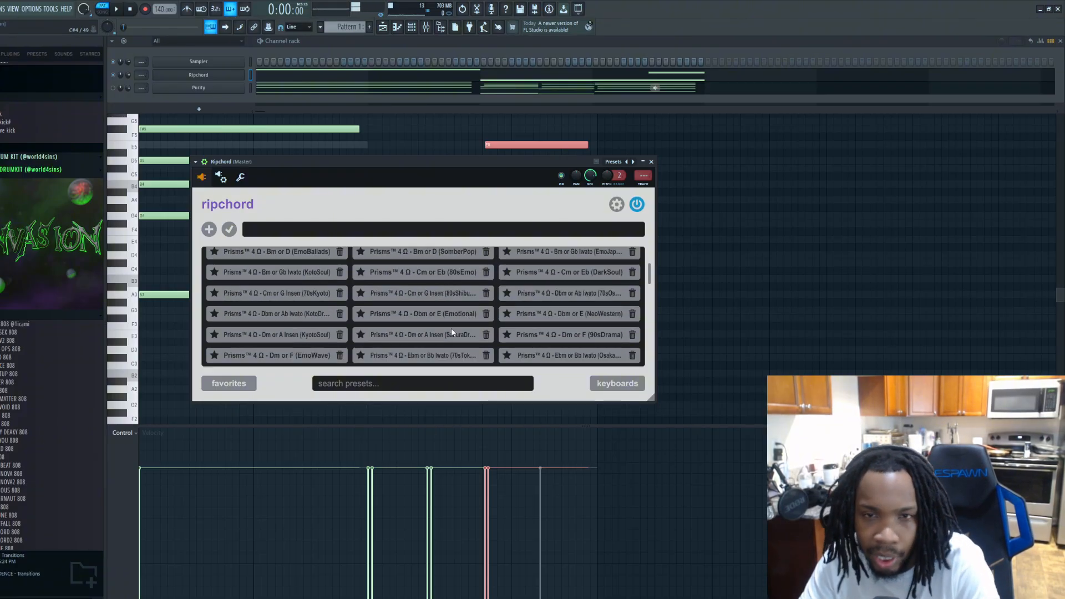
{"action": "scroll", "coordinate": [458, 327], "scroll_direction": "down", "scroll_amount": 6}
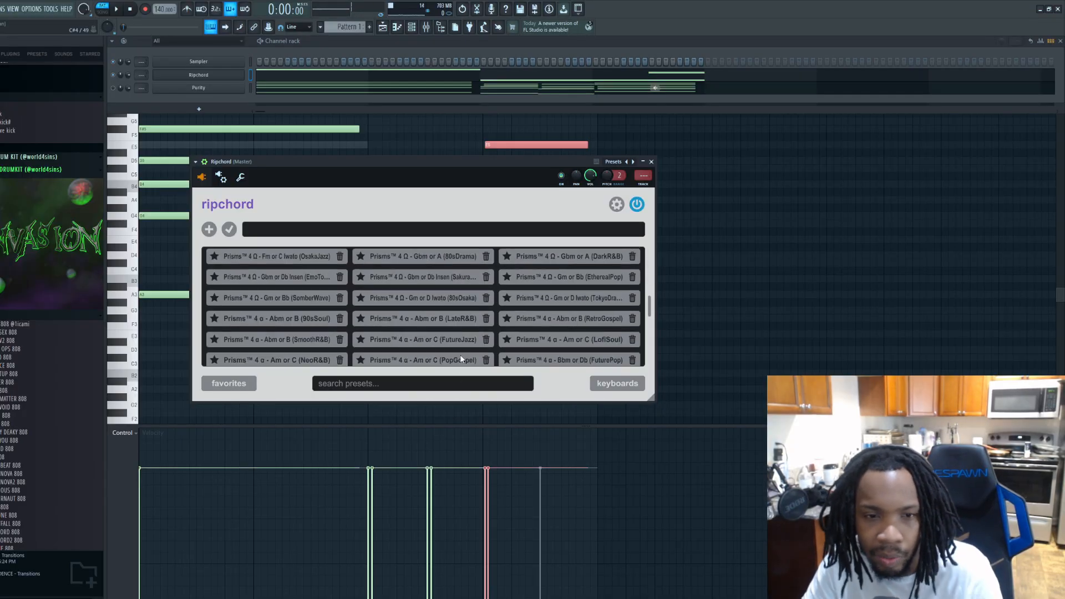
{"action": "scroll", "coordinate": [478, 351], "scroll_direction": "up", "scroll_amount": 5}
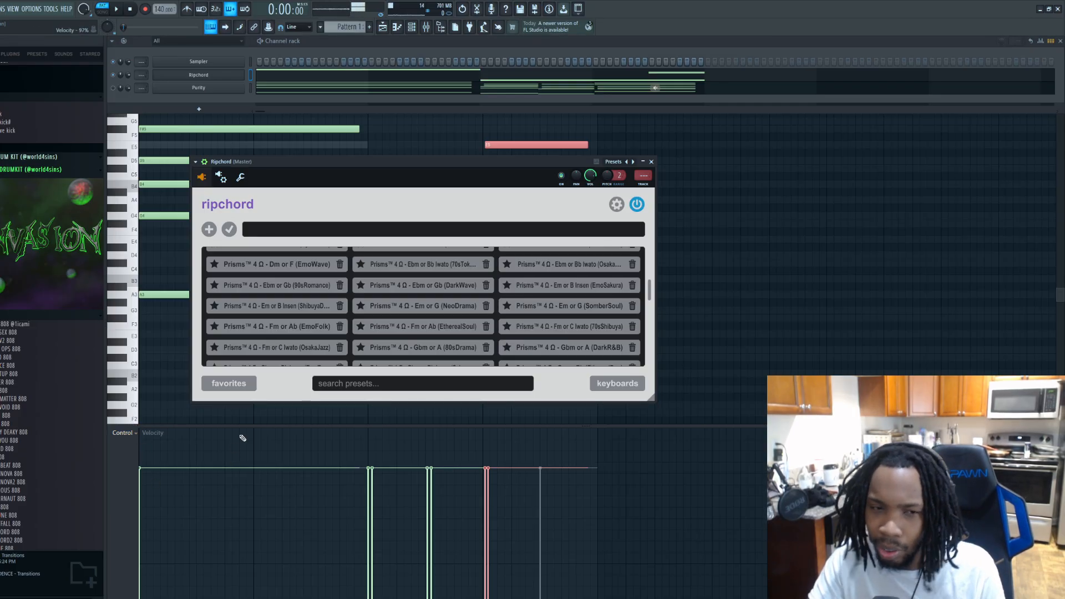
{"action": "left_click", "coordinate": [620, 385]}
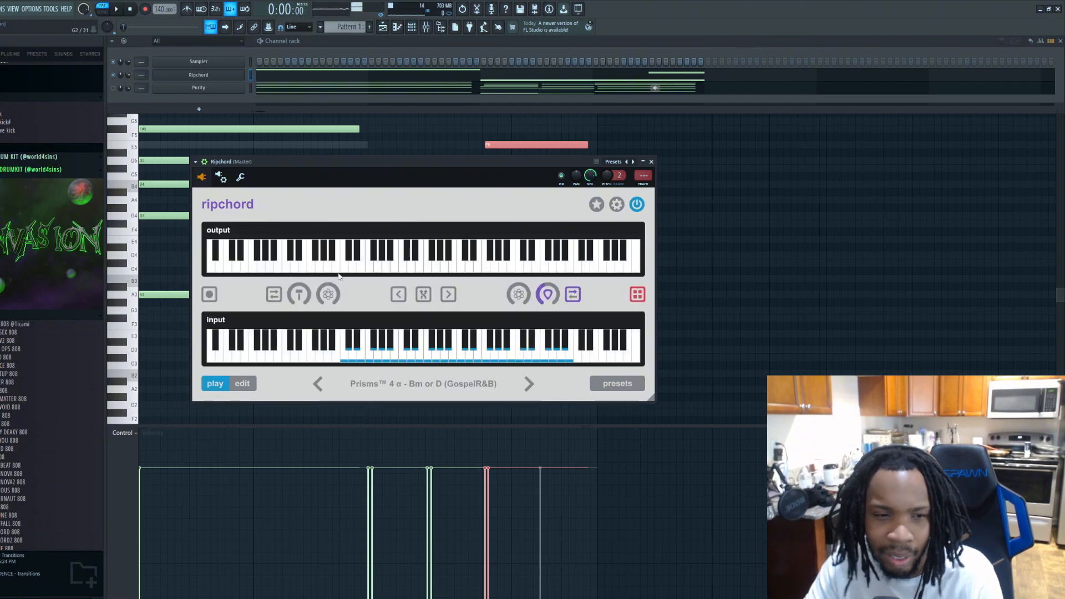